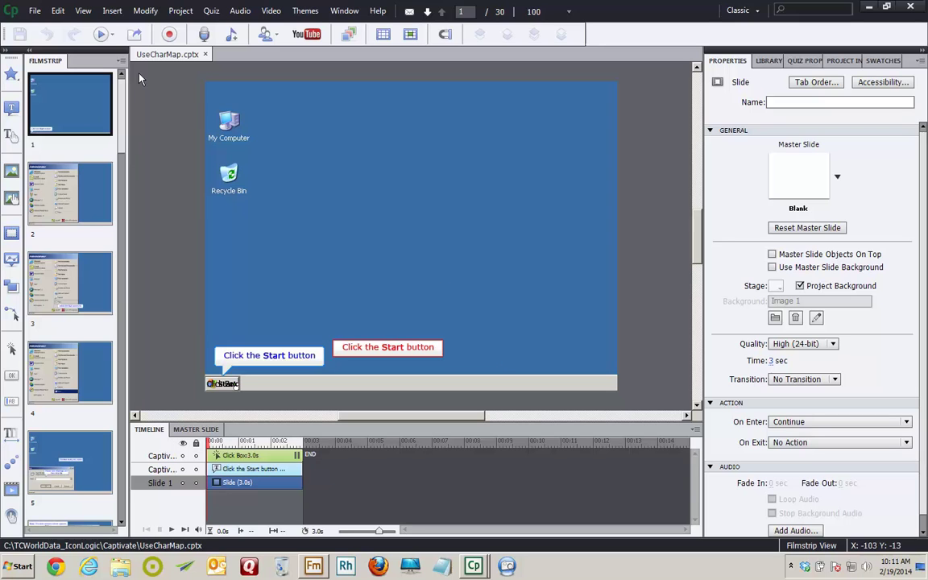
Step: Open the project's publish settings and set the output folder to CaptivatePublishedProjects inside C:\TCWorldData_IconLogic\Captivate
{"action": "left_click", "coordinate": [36, 12]}
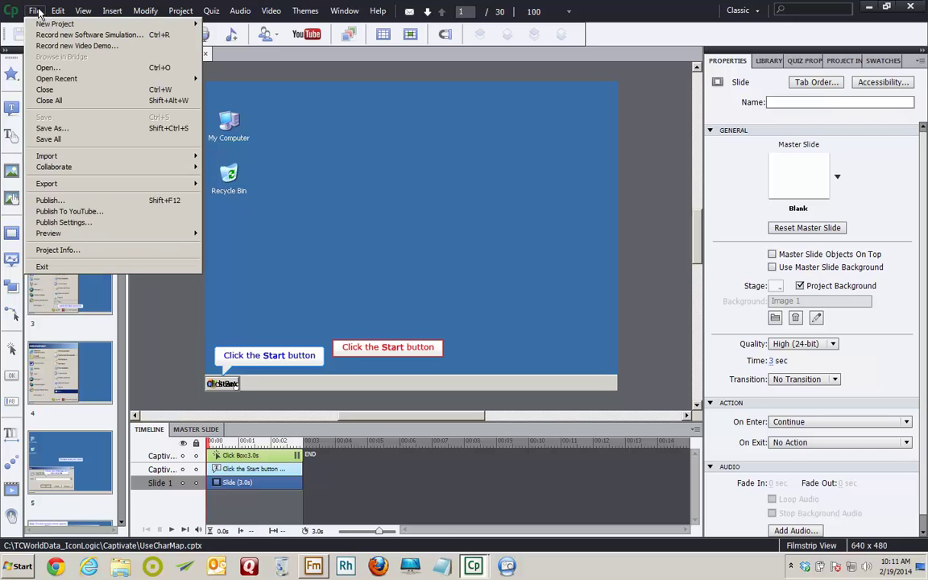
{"action": "left_click", "coordinate": [211, 219]}
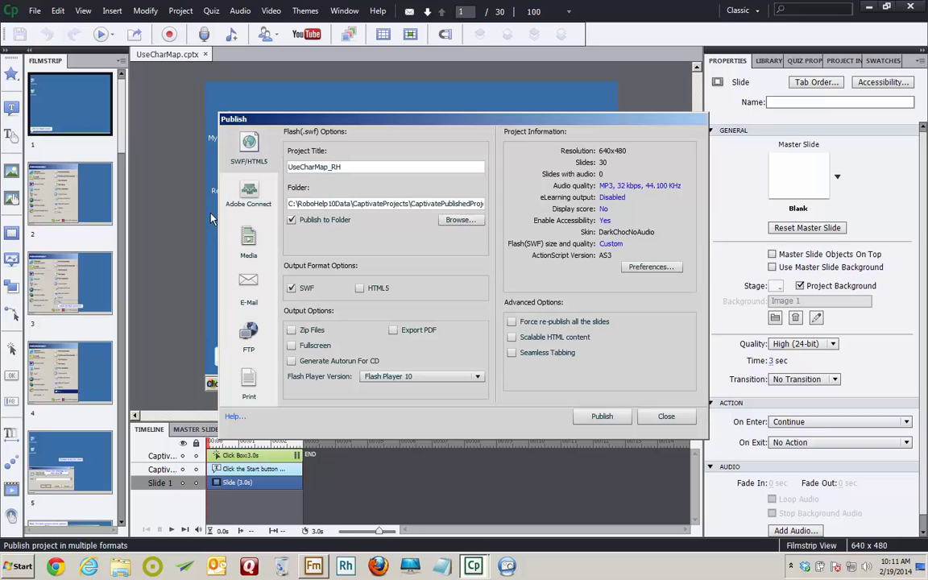
{"action": "left_click", "coordinate": [455, 219]}
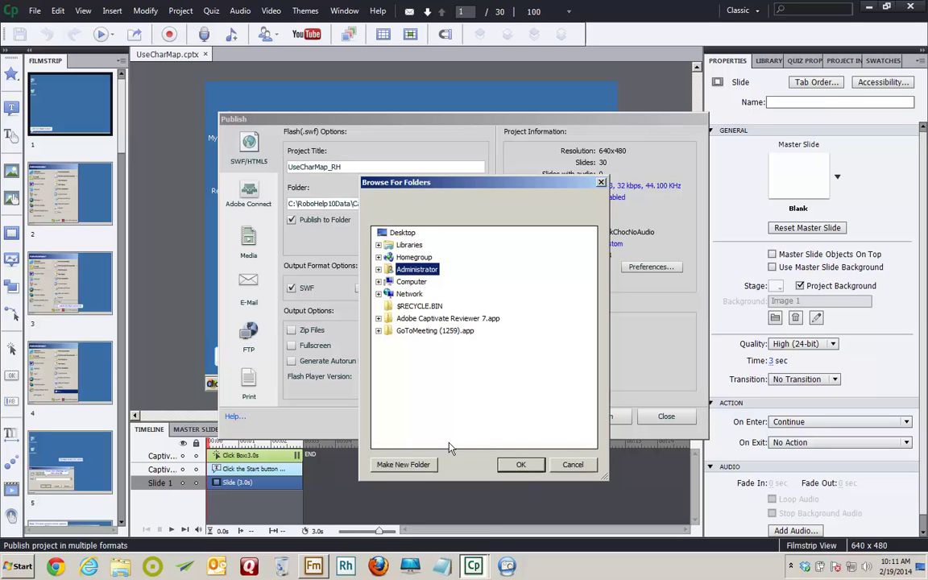
{"action": "left_click", "coordinate": [384, 282]}
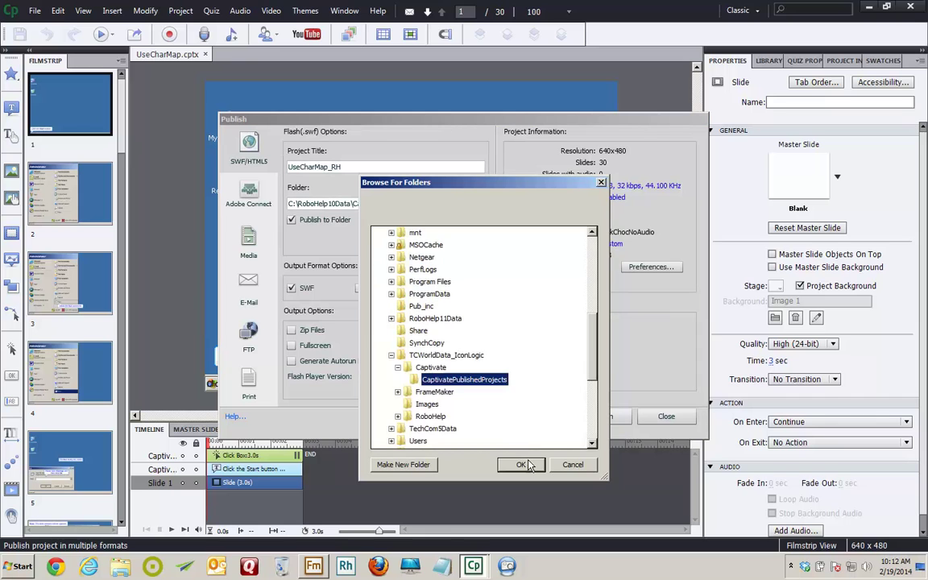
{"action": "left_click", "coordinate": [523, 465]}
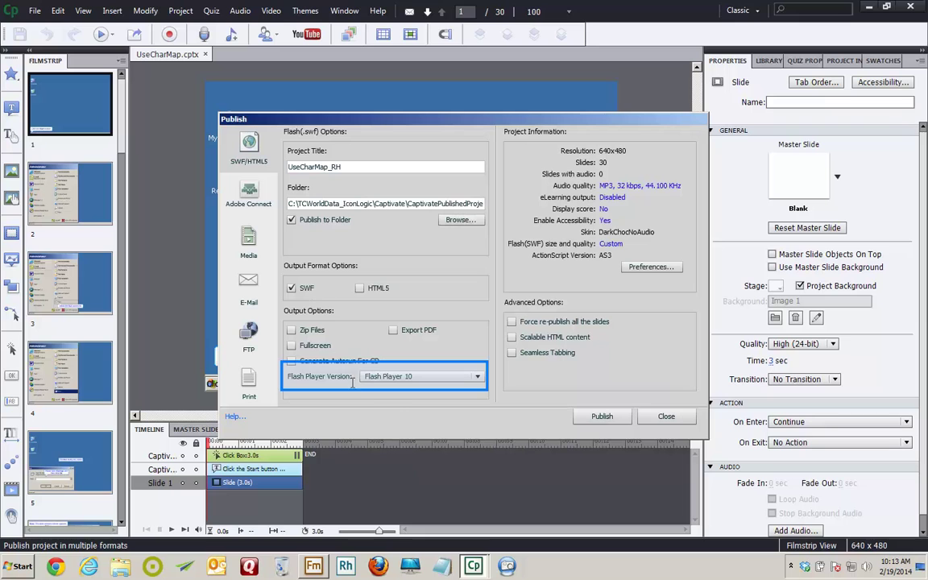
Step: Publish the project as the SWF UseCharMap_RH, keeping Flash Player 10 as the target version, and decline viewing the output
{"action": "left_click", "coordinate": [478, 377]}
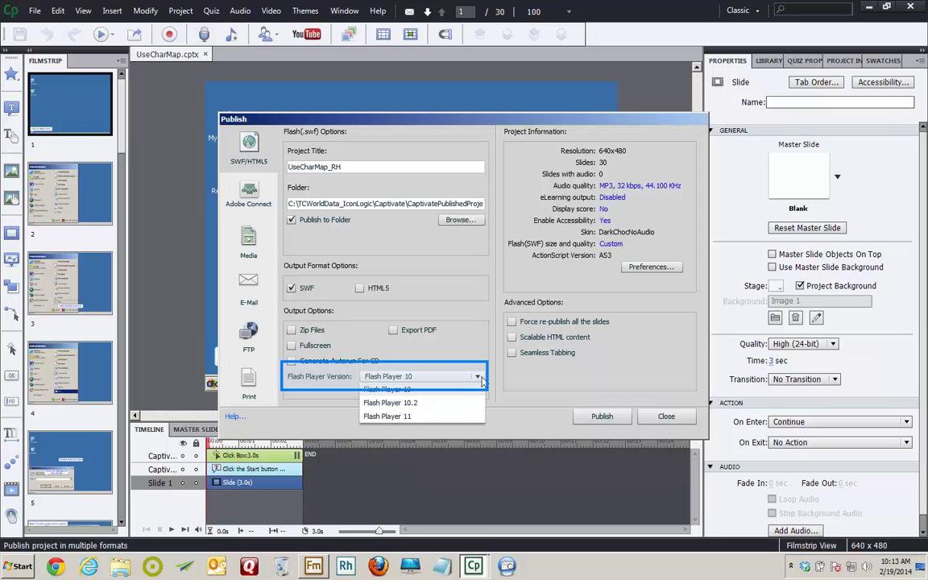
{"action": "left_click", "coordinate": [480, 378]}
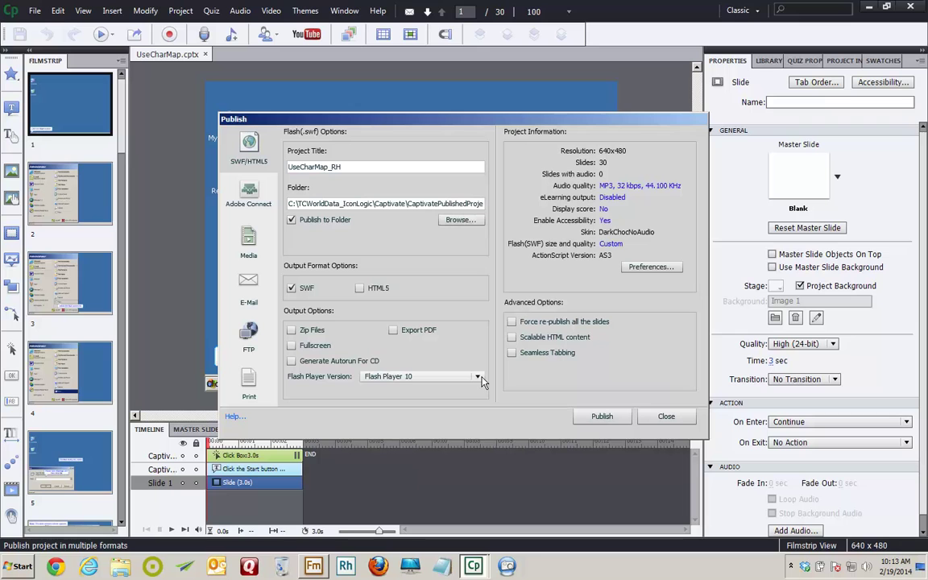
{"action": "left_click", "coordinate": [597, 419]}
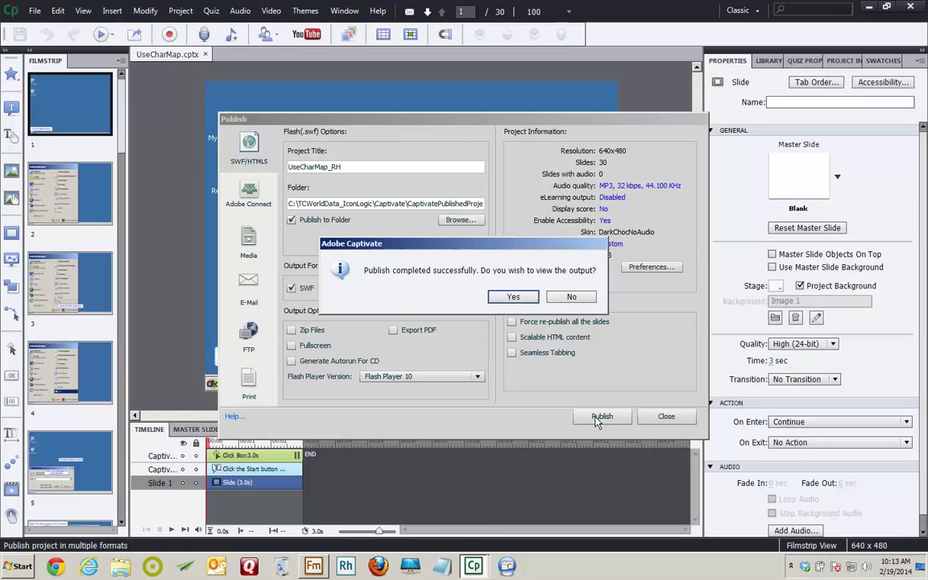
{"action": "left_click", "coordinate": [574, 298]}
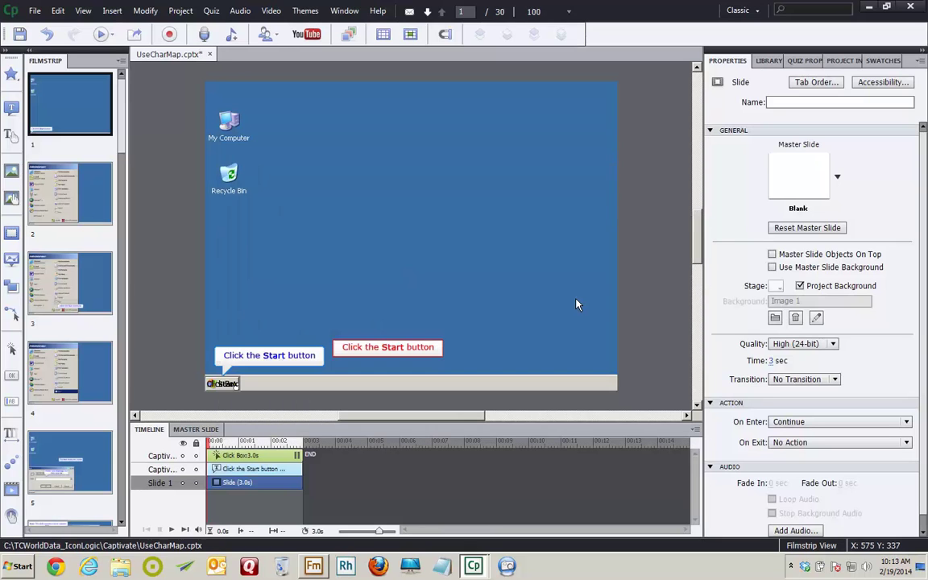
Step: Exit Captivate and save the changes to UseCharMap.cptx
{"action": "left_click", "coordinate": [35, 11]}
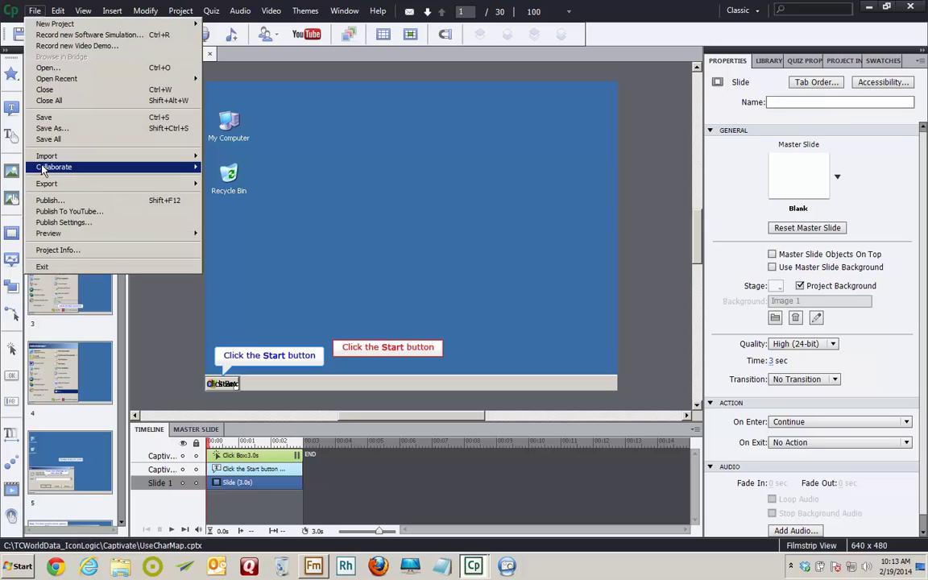
{"action": "left_click", "coordinate": [63, 268]}
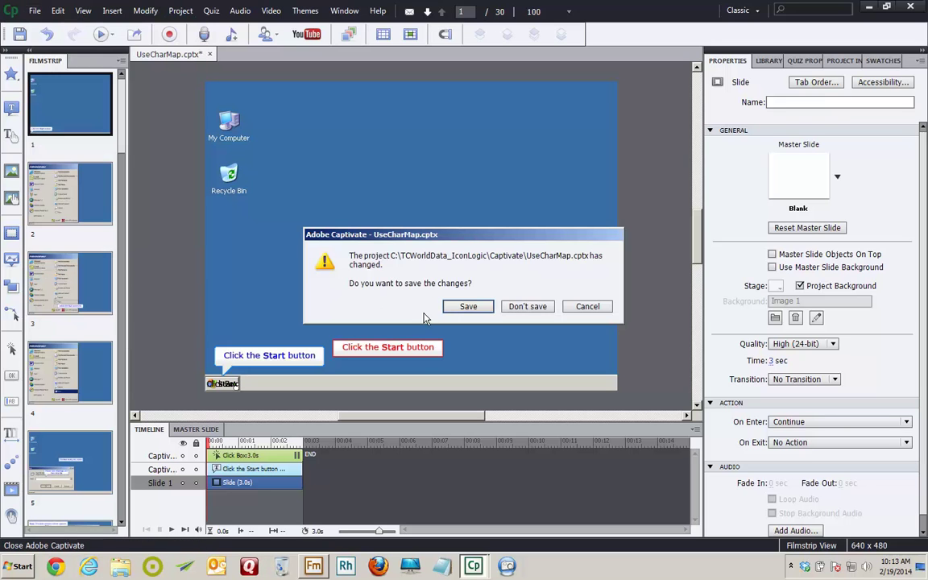
{"action": "left_click", "coordinate": [453, 310]}
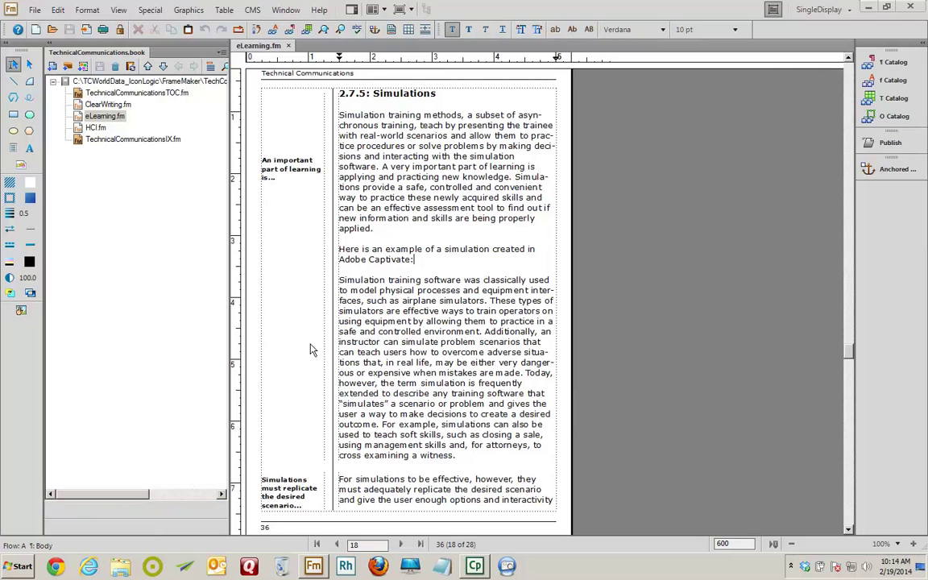
Step: In FrameMaker, import UseCharMap_RH.swf from the CaptivatePublishedProjects folder by reference after "Adobe Captivate:" in section 2.7.5, scaled to 150 dpi
{"action": "left_click", "coordinate": [420, 279], "text": "shift"}
{"action": "left_click", "coordinate": [416, 251]}
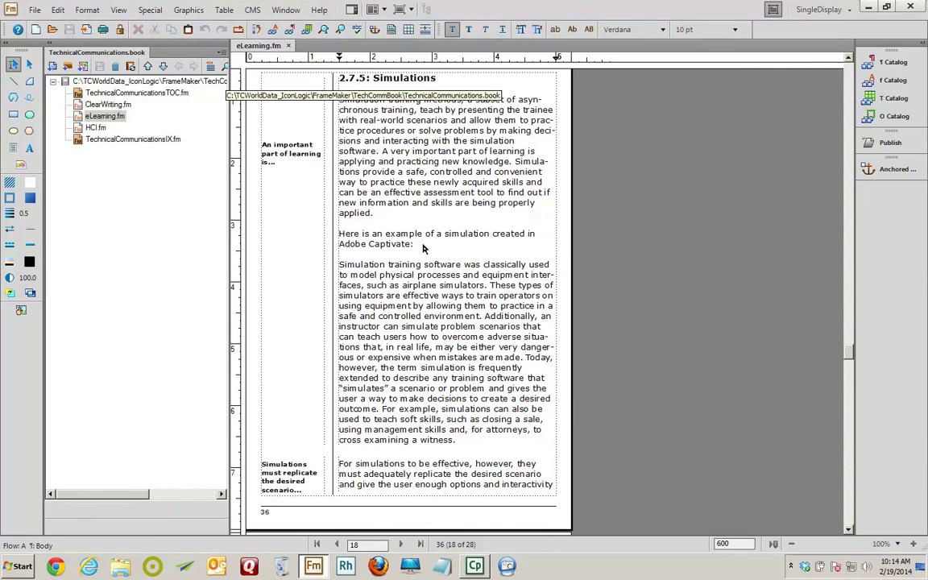
{"action": "left_click", "coordinate": [36, 11]}
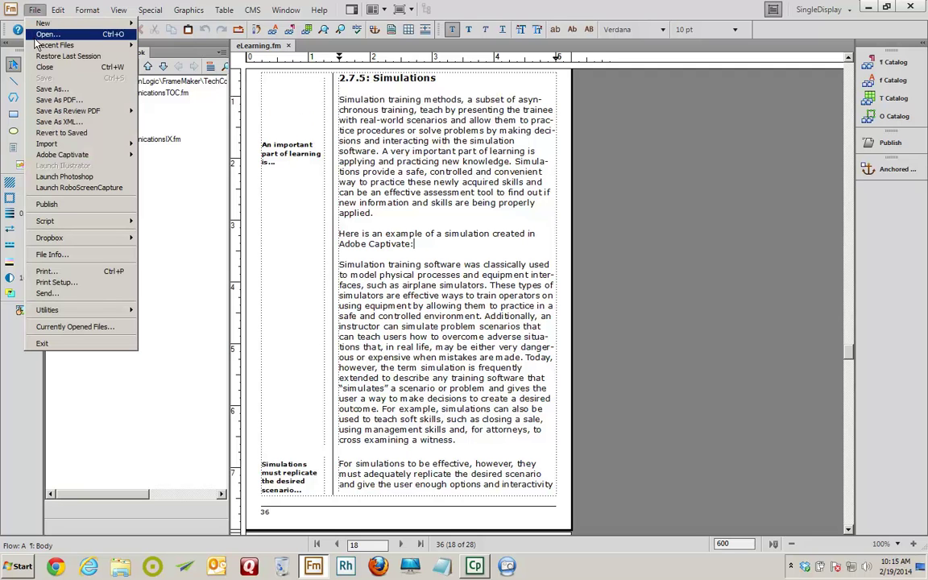
{"action": "mouse_move", "coordinate": [59, 144]}
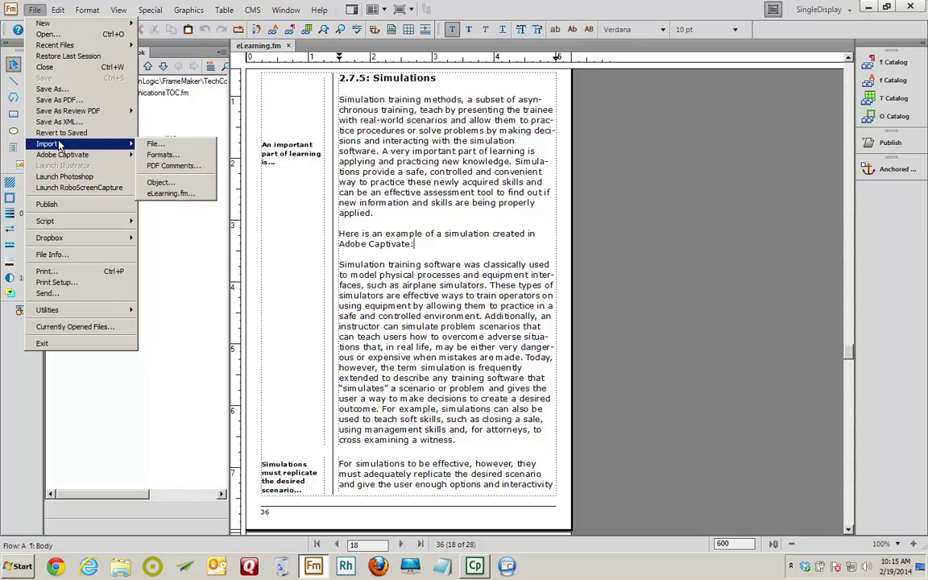
{"action": "left_click", "coordinate": [150, 143]}
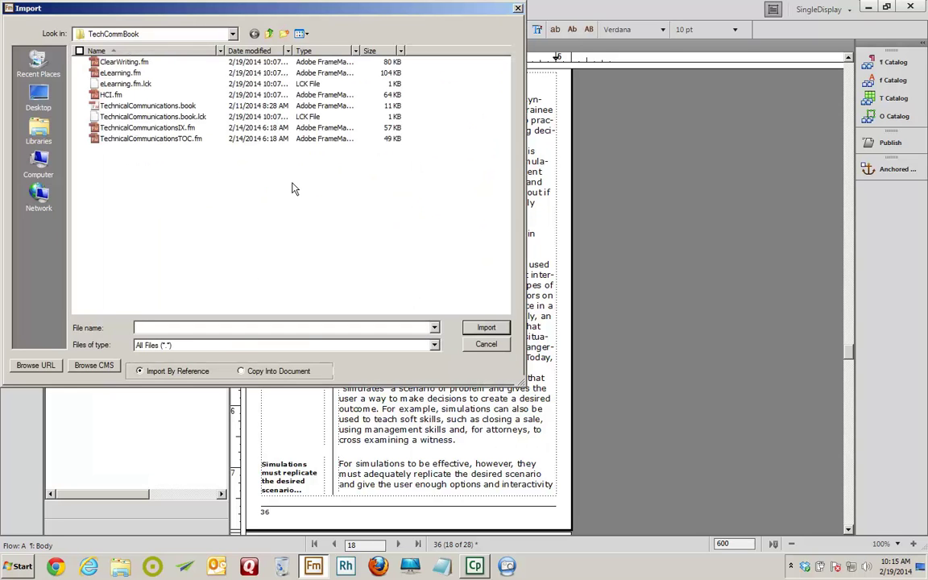
{"action": "left_click", "coordinate": [270, 34]}
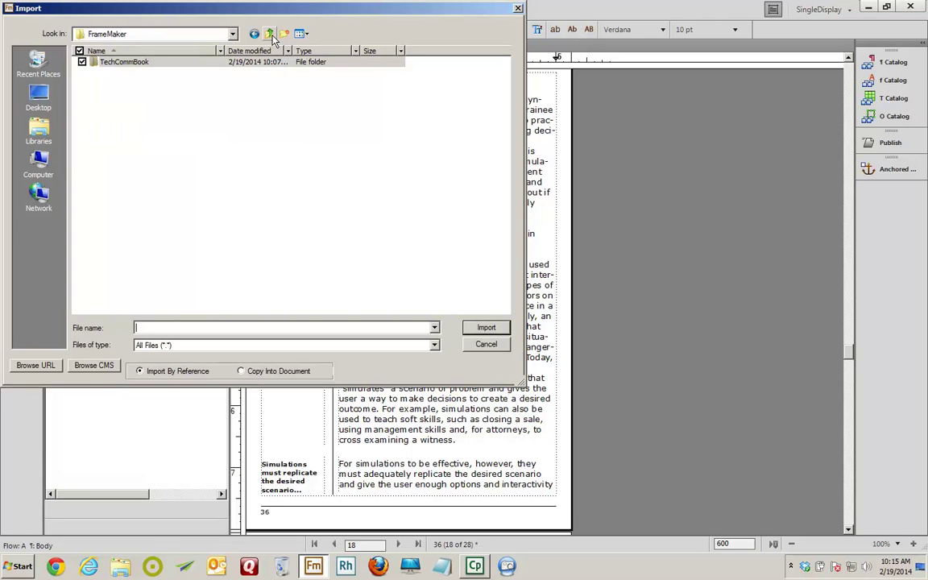
{"action": "left_click", "coordinate": [270, 35]}
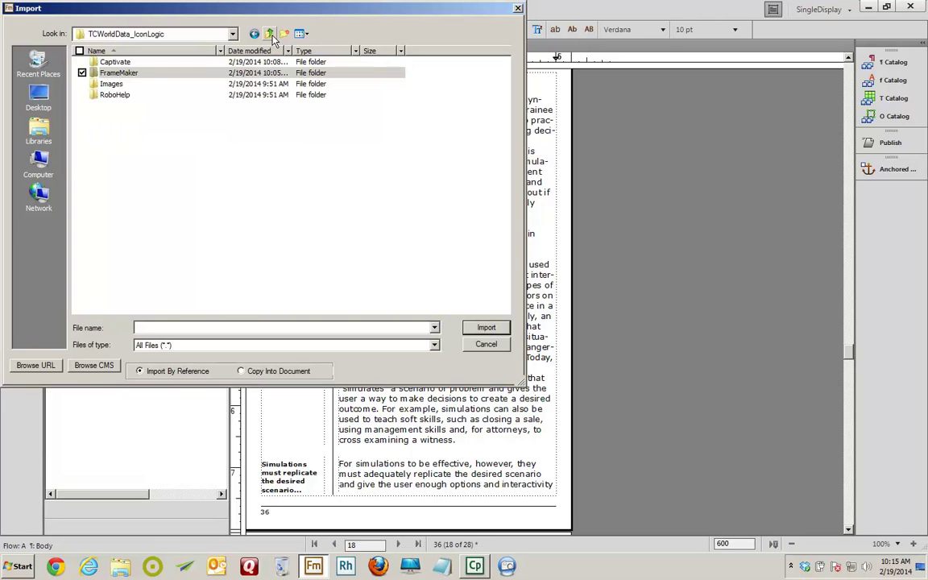
{"action": "double_click", "coordinate": [129, 62]}
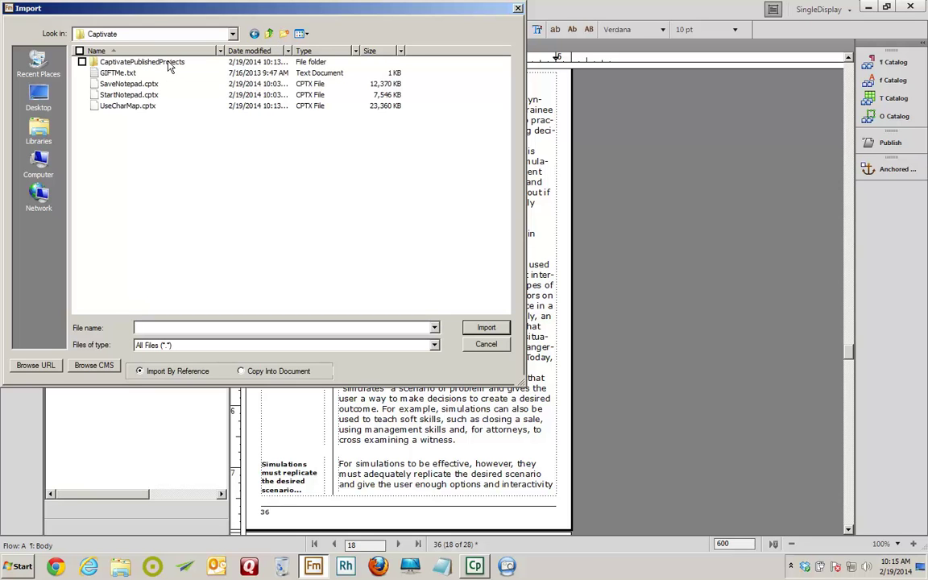
{"action": "double_click", "coordinate": [145, 62]}
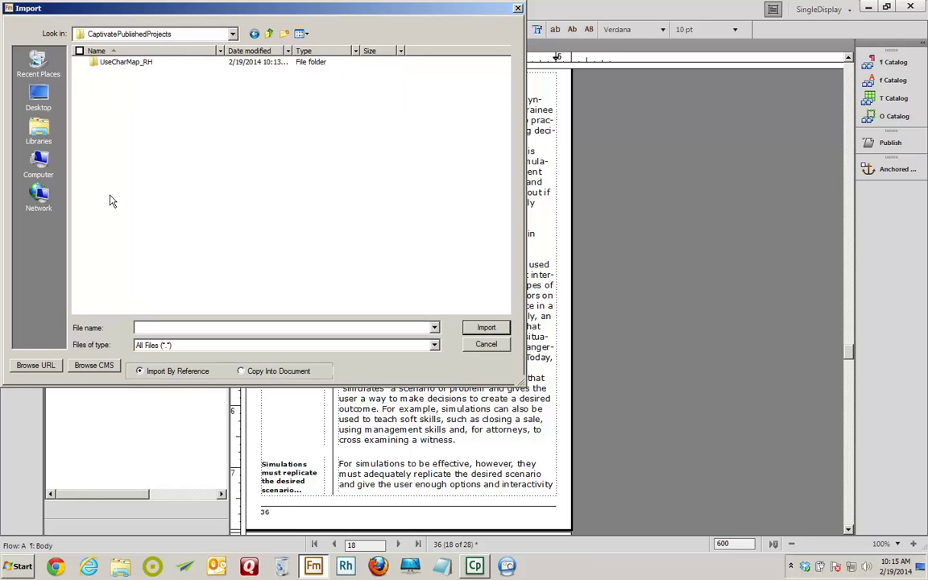
{"action": "double_click", "coordinate": [125, 63]}
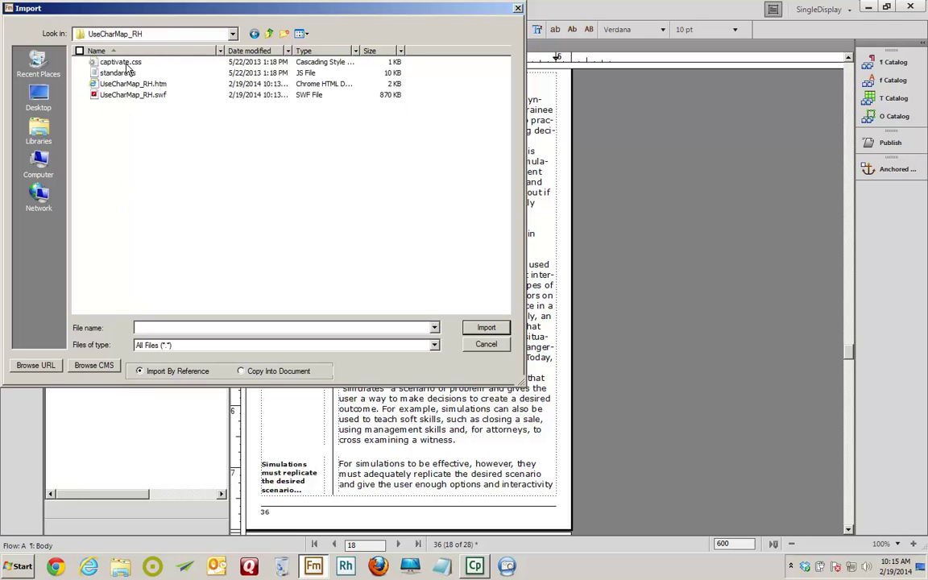
{"action": "double_click", "coordinate": [153, 95]}
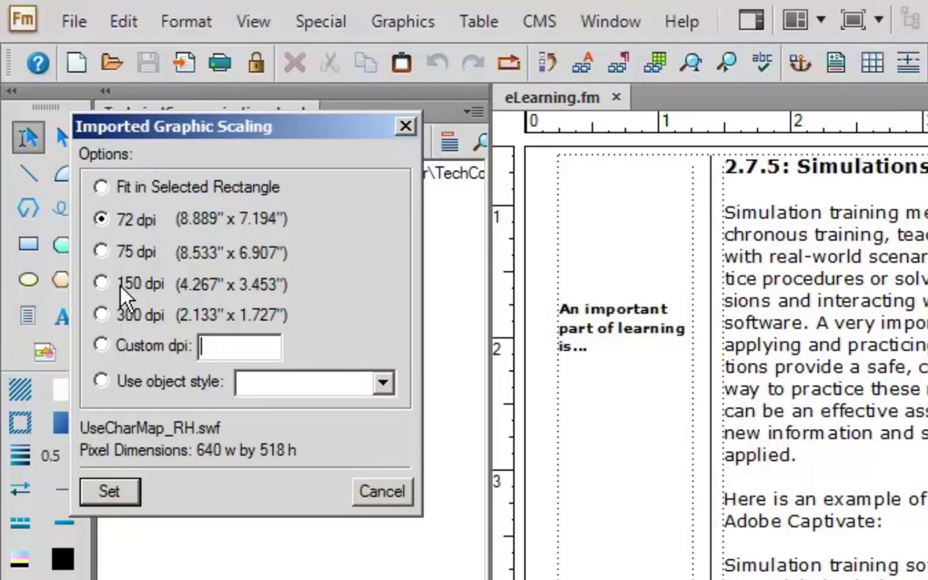
{"action": "left_click", "coordinate": [121, 289]}
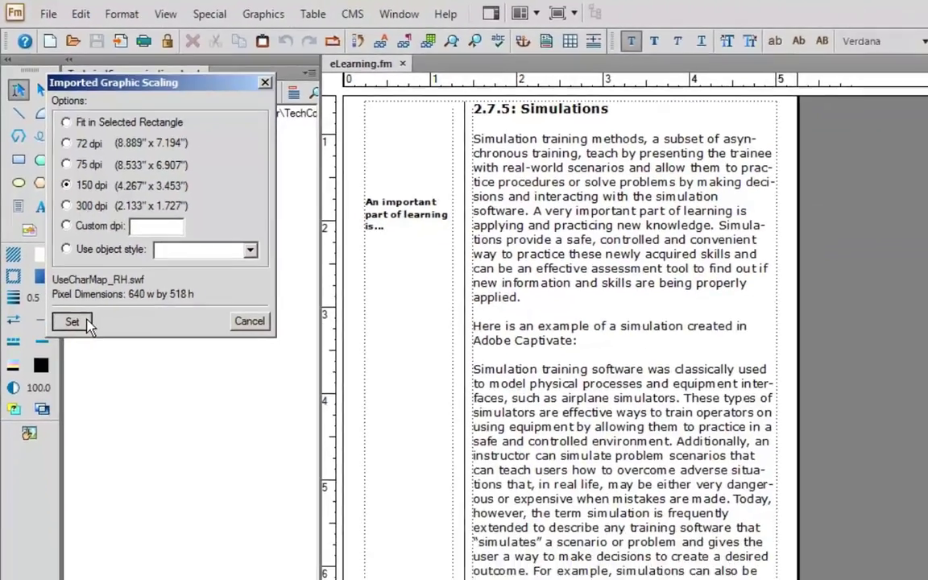
{"action": "left_click", "coordinate": [109, 491]}
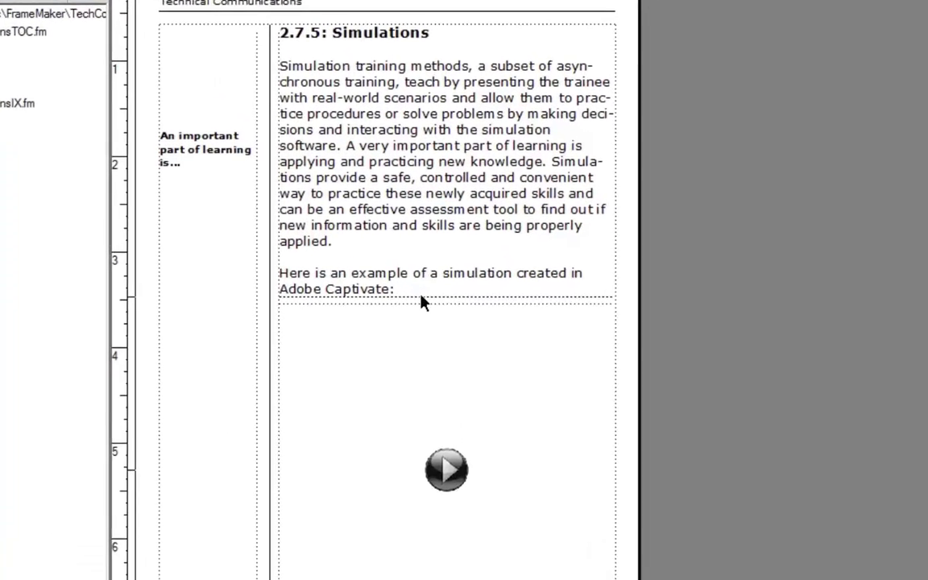
Step: Set the simulation's anchored frame to Below Current Line with Right alignment and cropping off, and save the document
{"action": "right_click", "coordinate": [430, 267]}
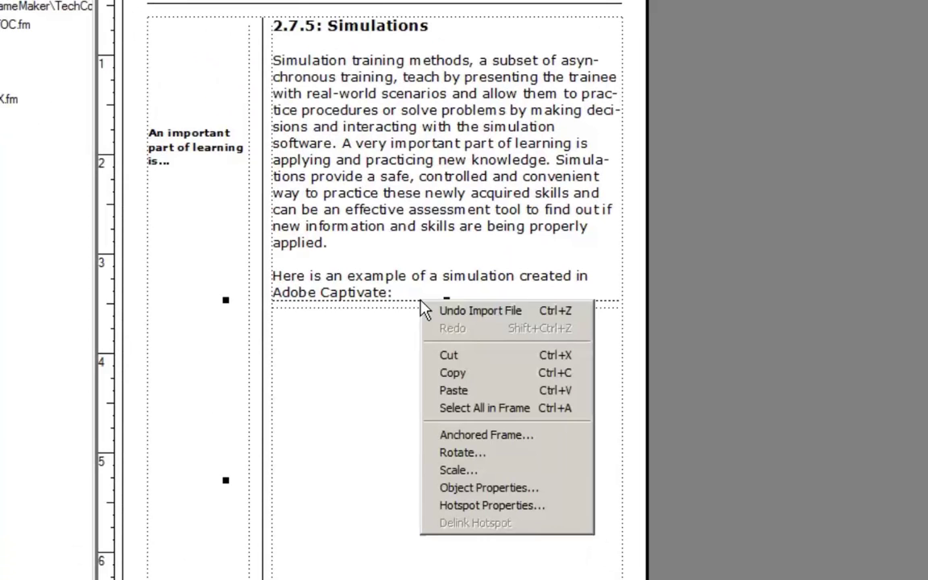
{"action": "left_click", "coordinate": [479, 436]}
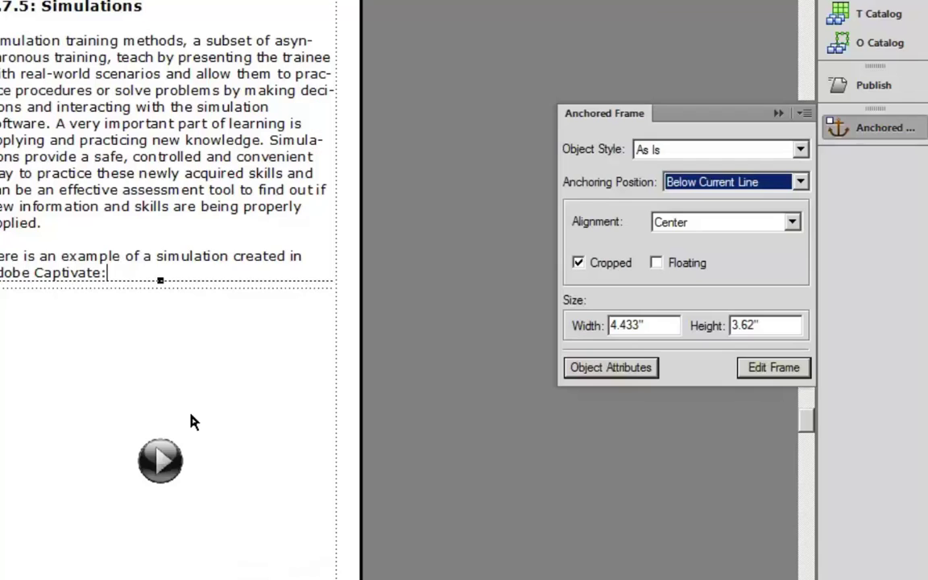
{"action": "left_click", "coordinate": [801, 183]}
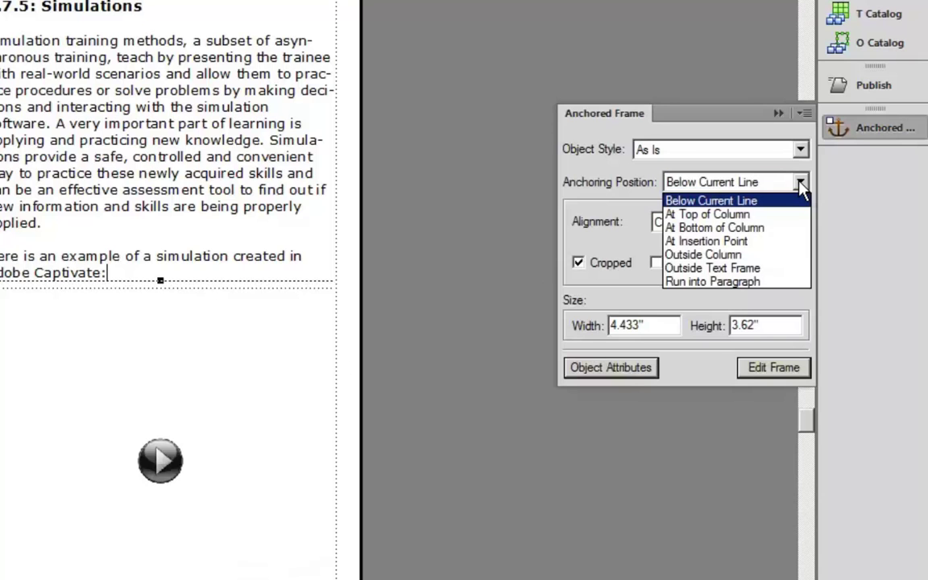
{"action": "left_click", "coordinate": [770, 202]}
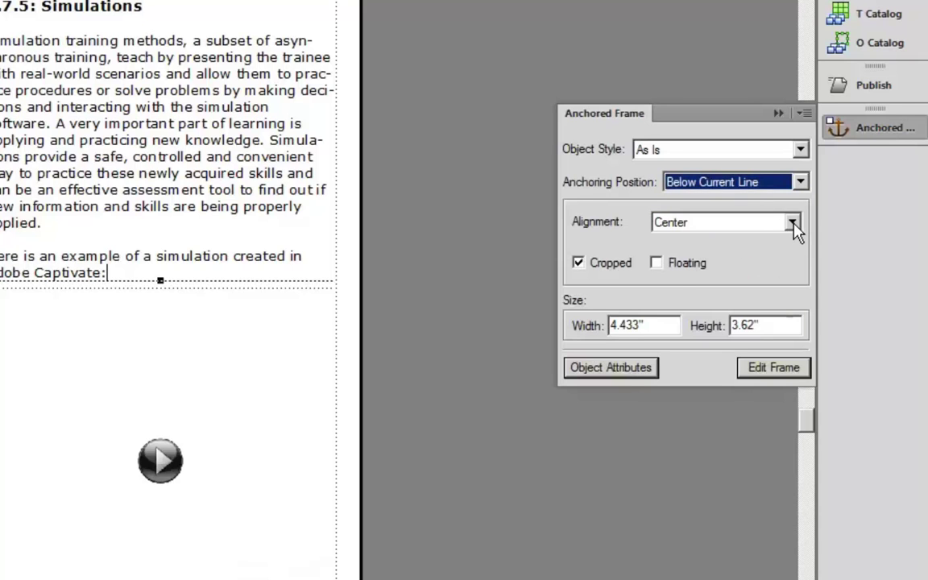
{"action": "left_click", "coordinate": [793, 225]}
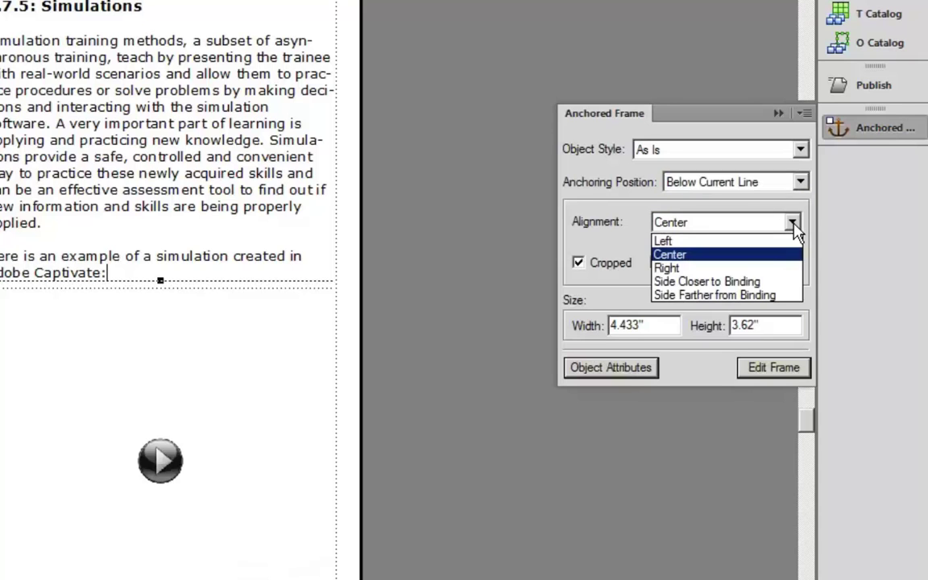
{"action": "left_click", "coordinate": [762, 269]}
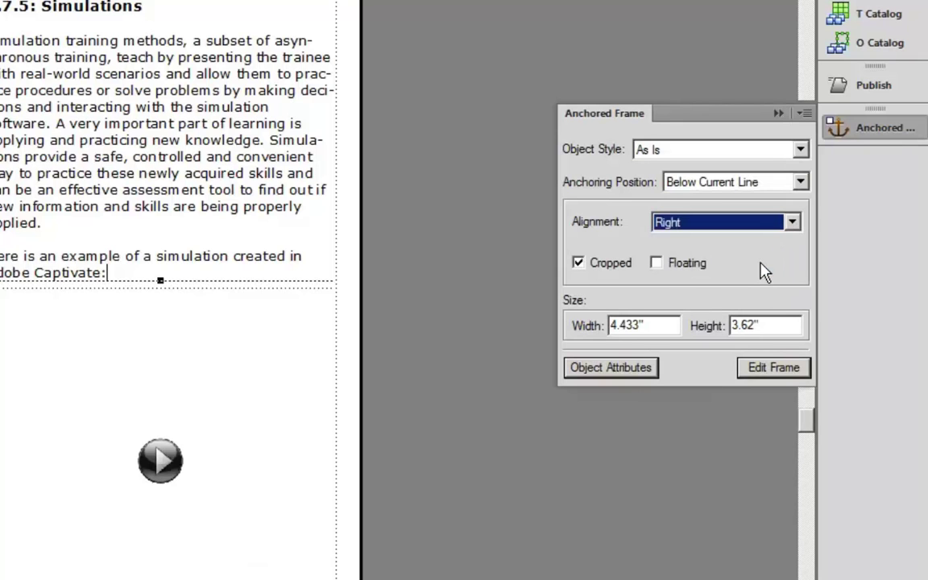
{"action": "left_click", "coordinate": [623, 268]}
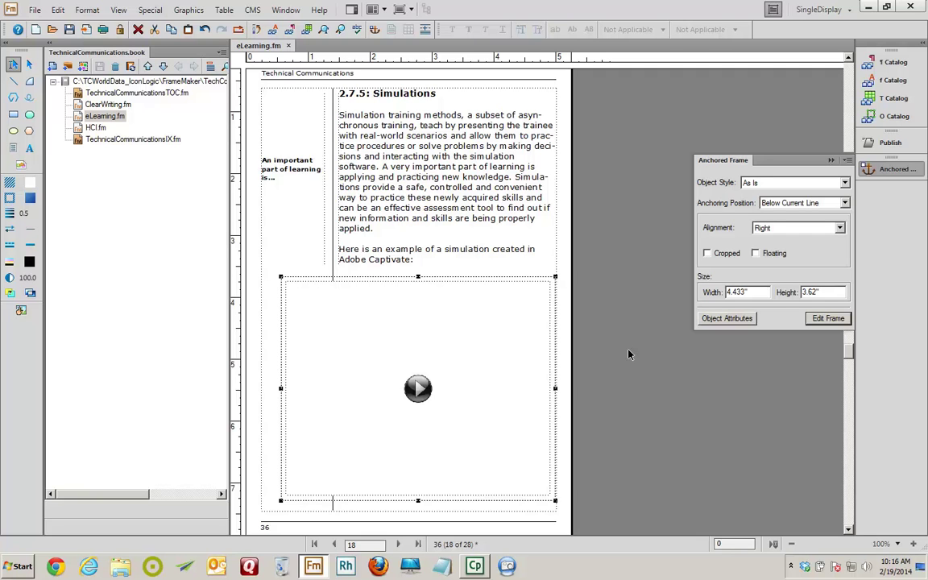
{"action": "key", "text": "ctrl+s"}
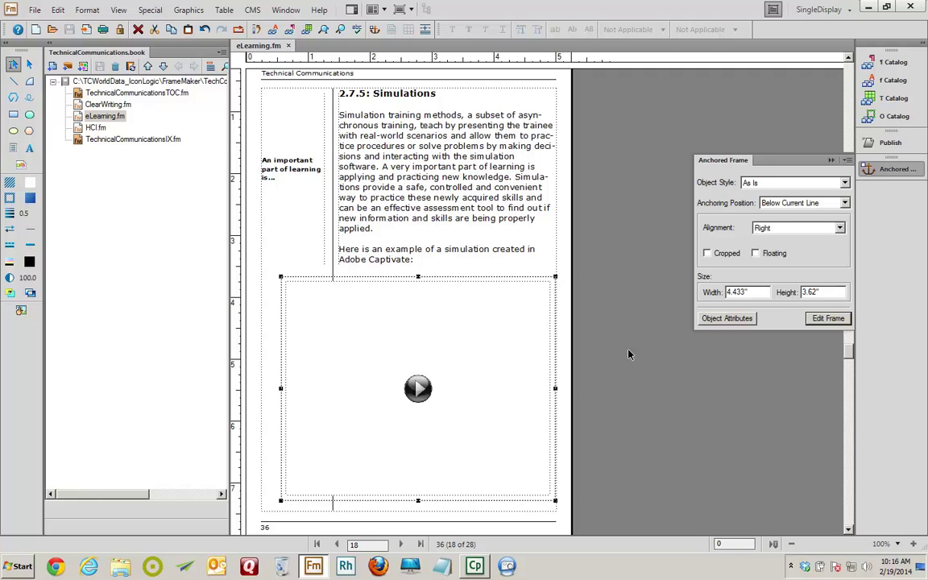
Step: Save the document as eLearning.pdf in TechCommBook with High Quality Print job options, all pages, and viewing the generated PDF in Acrobat enabled
{"action": "left_click", "coordinate": [37, 9]}
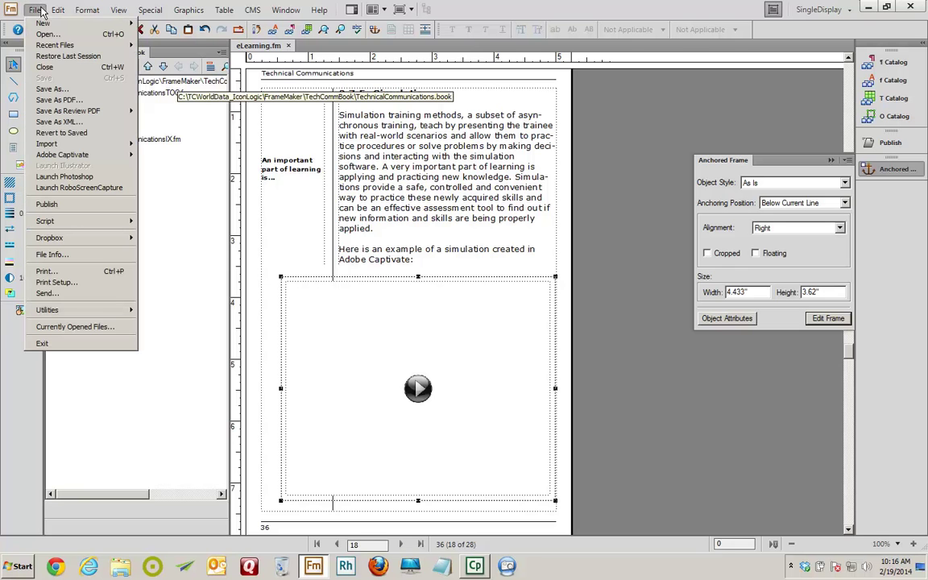
{"action": "left_click", "coordinate": [66, 102]}
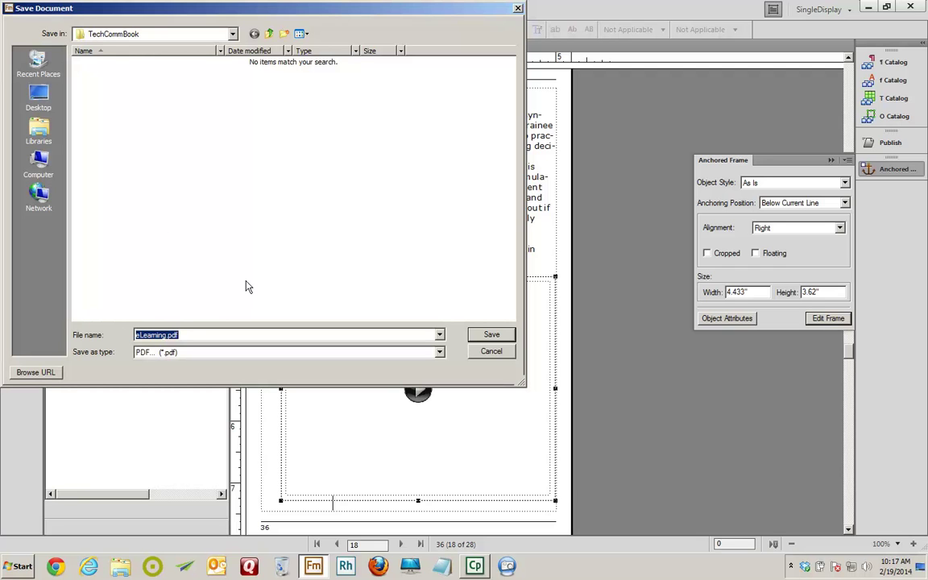
{"action": "left_click", "coordinate": [490, 336]}
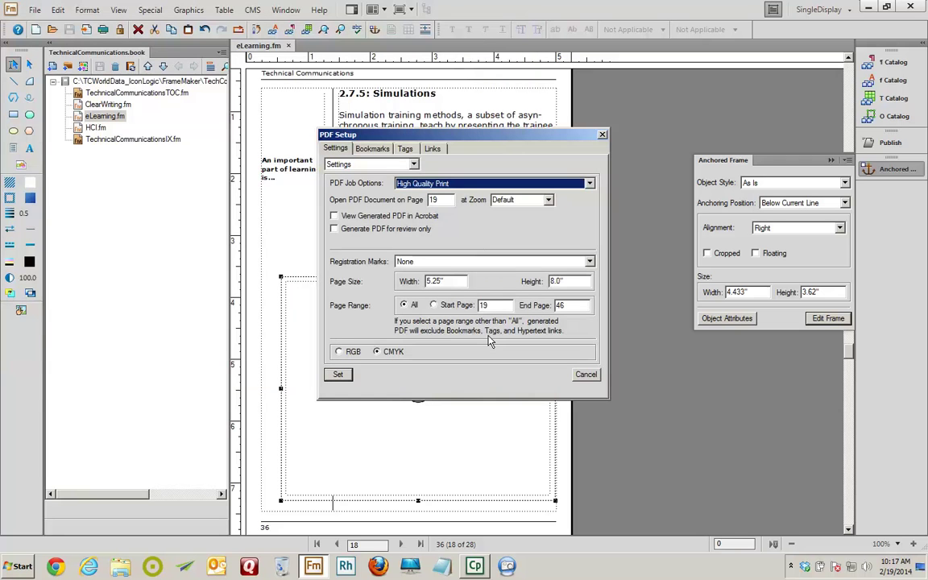
{"action": "left_click", "coordinate": [334, 218]}
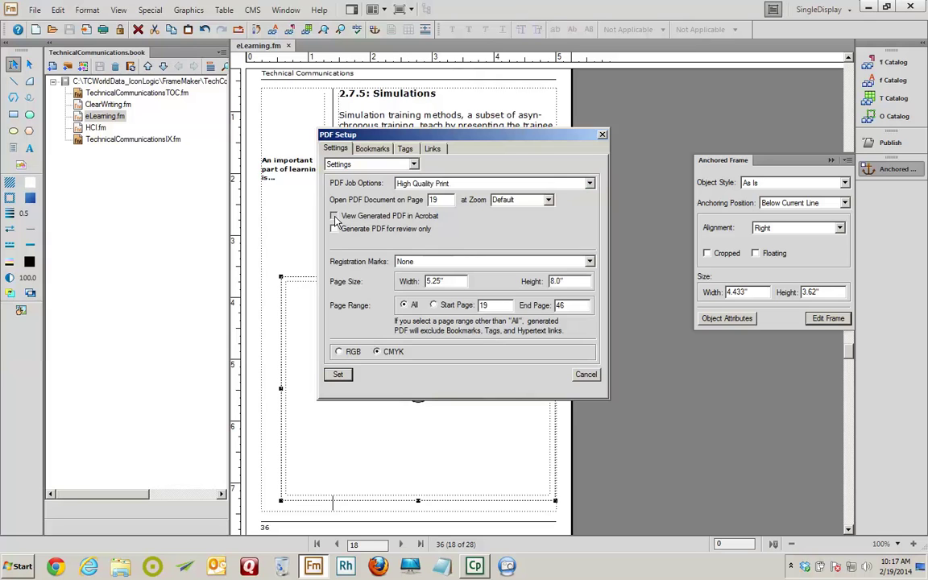
{"action": "left_click", "coordinate": [338, 376]}
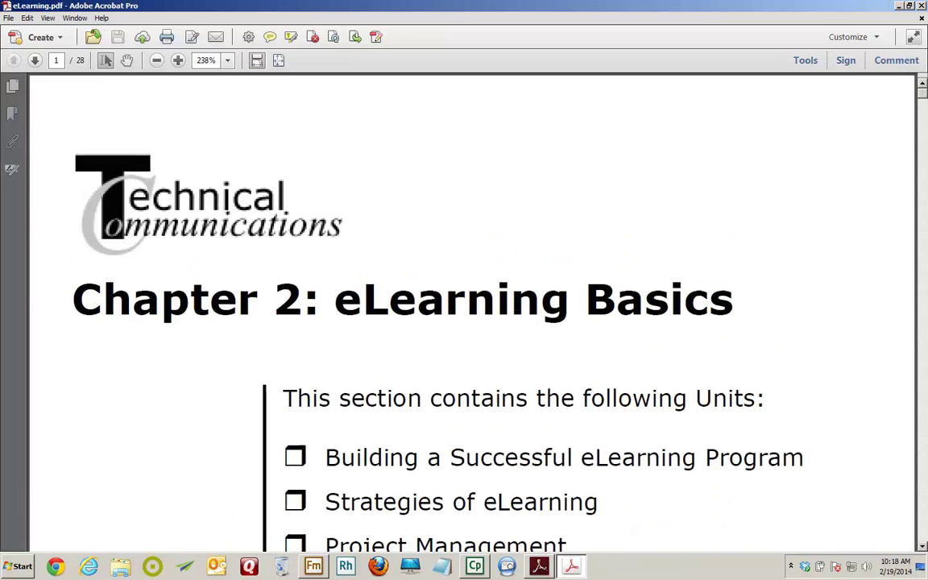
Step: Show the generated PDF at 100% zoom and go to page 18
{"action": "left_click", "coordinate": [228, 60]}
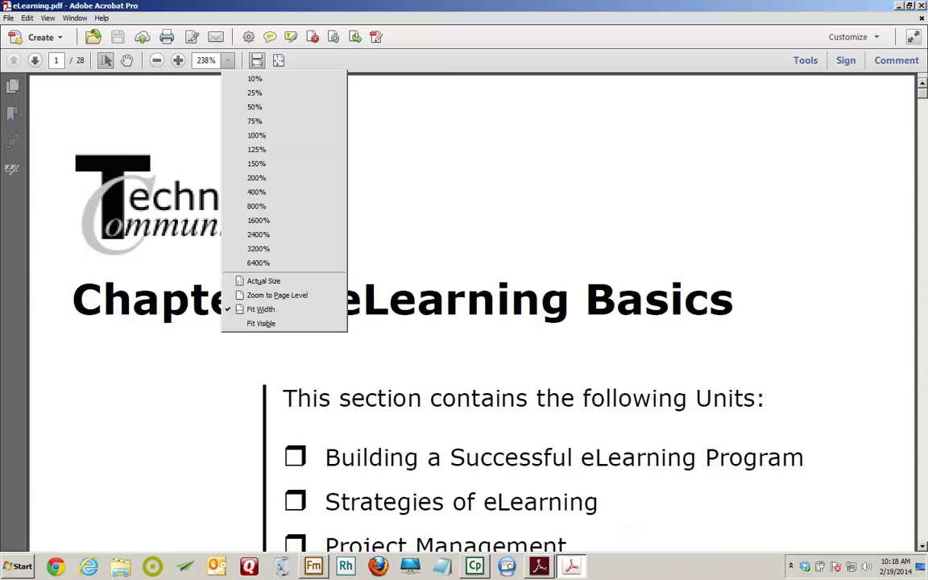
{"action": "key", "text": "Up"}
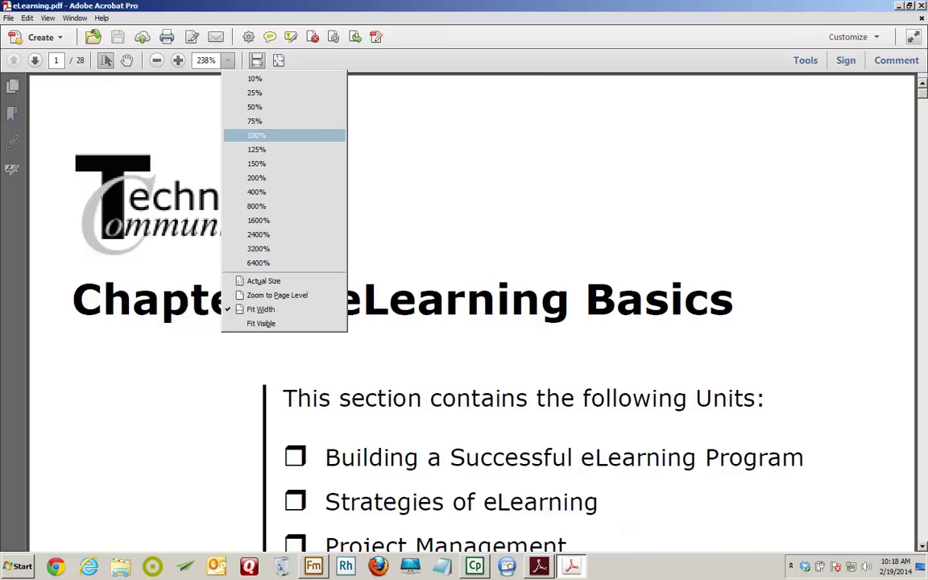
{"action": "key", "text": "Return"}
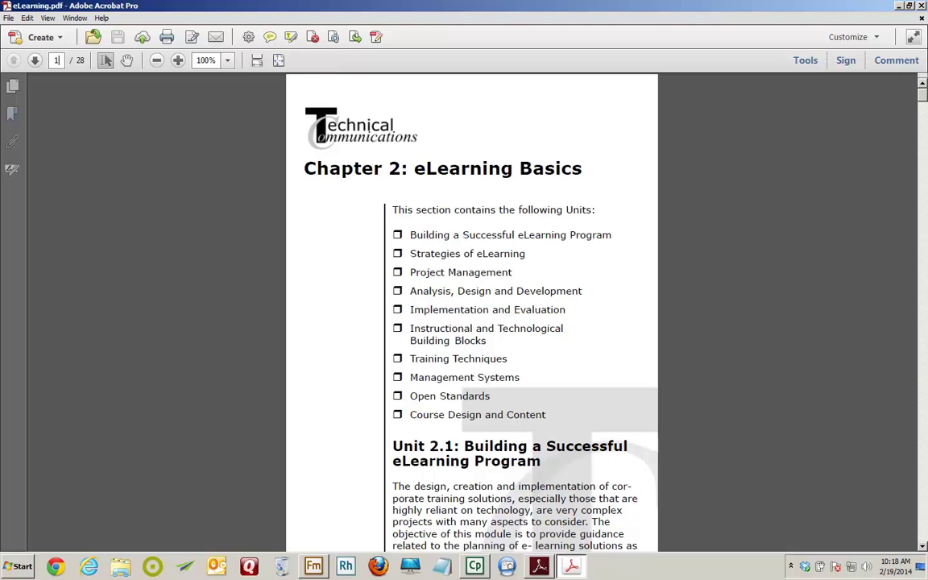
{"action": "left_click", "coordinate": [56, 60]}
{"action": "type", "text": "18"}
{"action": "key", "text": "Return"}
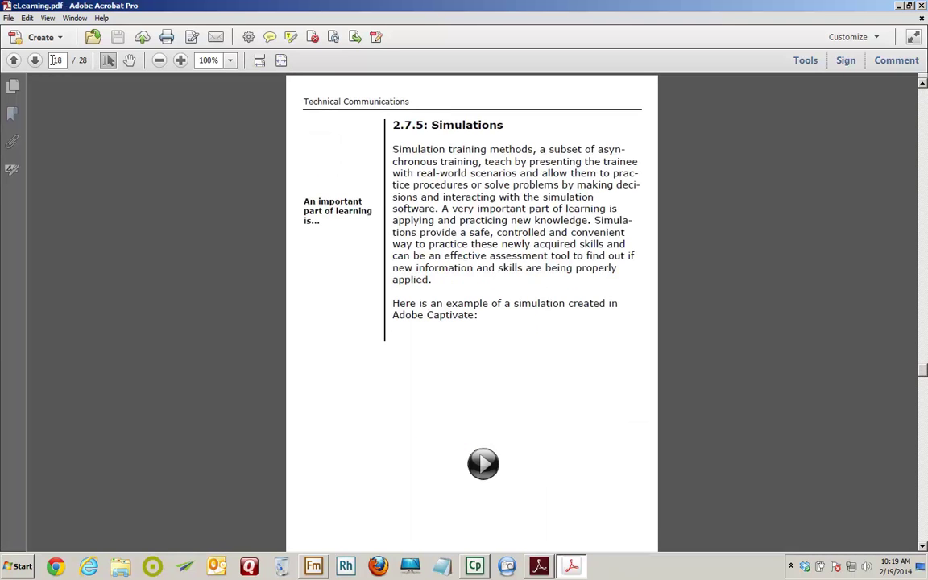
Step: Play the simulation embedded in section 2.7.5, try its Start button prompt, and close Acrobat and Acrobat Distiller
{"action": "left_click", "coordinate": [488, 468]}
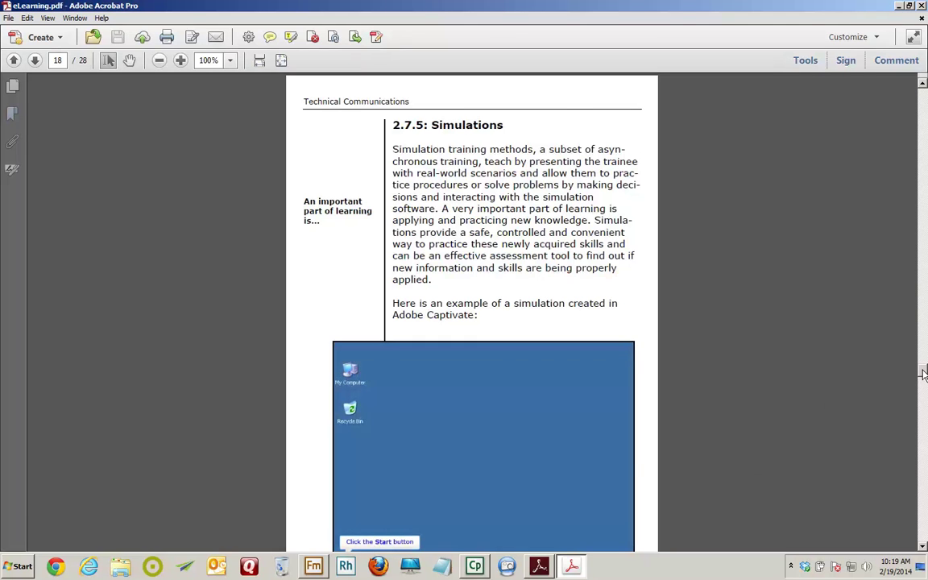
{"action": "scroll", "coordinate": [924, 379], "scroll_direction": "down", "scroll_amount": 4}
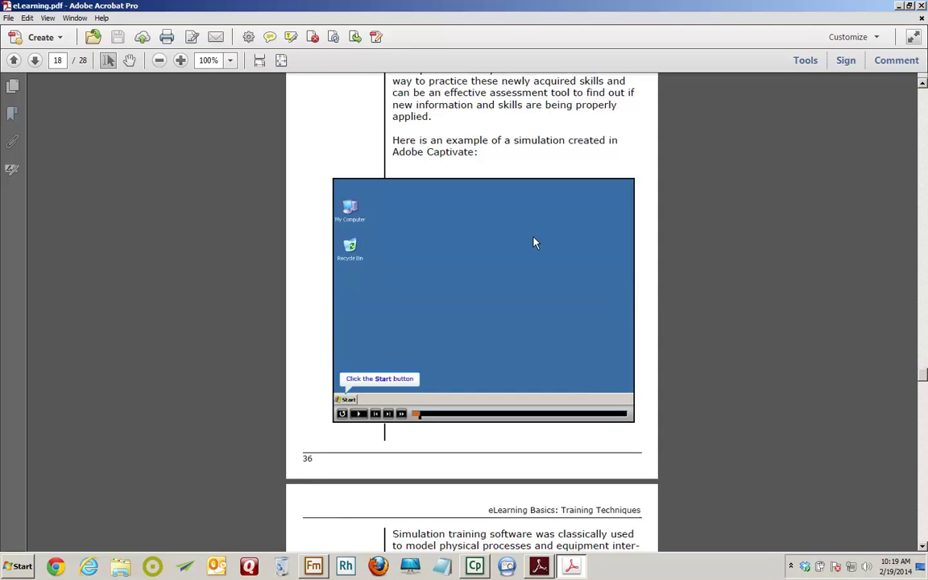
{"action": "left_click", "coordinate": [348, 400]}
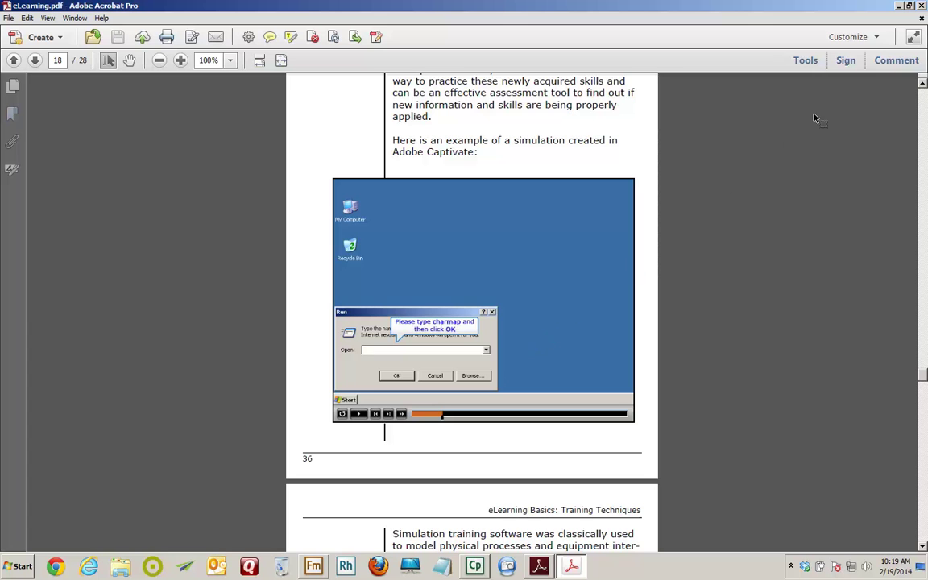
{"action": "left_click", "coordinate": [923, 6]}
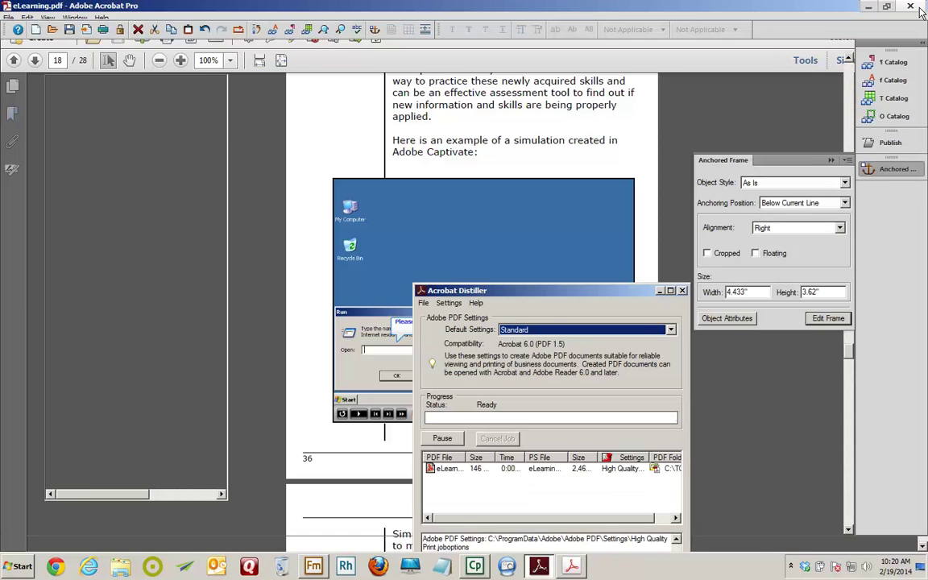
{"action": "left_click", "coordinate": [683, 292]}
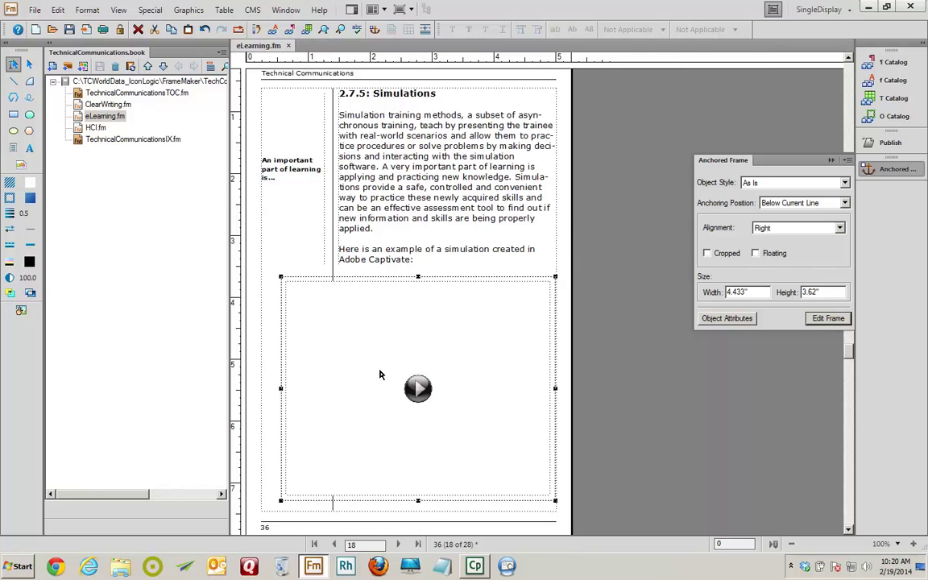
Step: Open the simulation embedded in the FrameMaker document for editing in Adobe Captivate
{"action": "left_click", "coordinate": [415, 314]}
{"action": "right_click", "coordinate": [415, 314]}
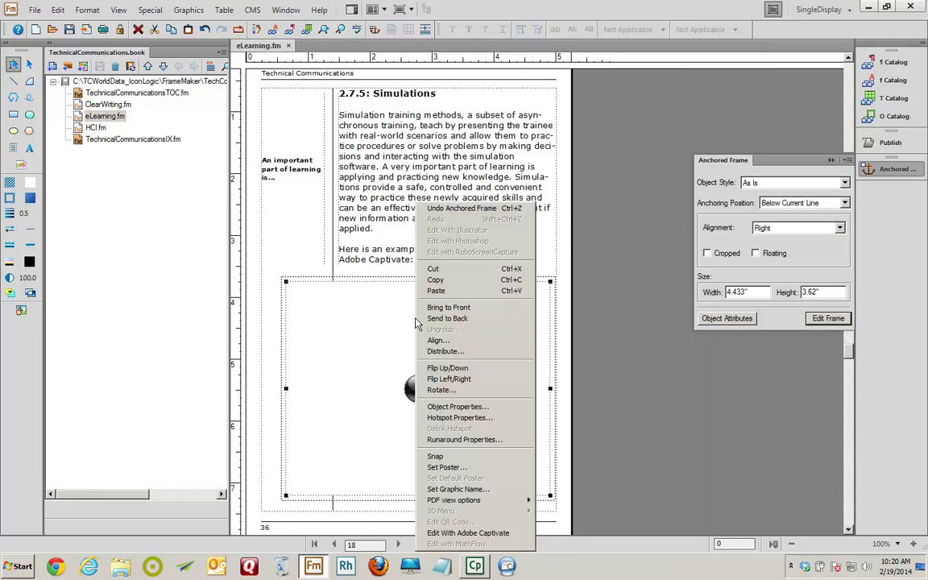
{"action": "left_click", "coordinate": [476, 535]}
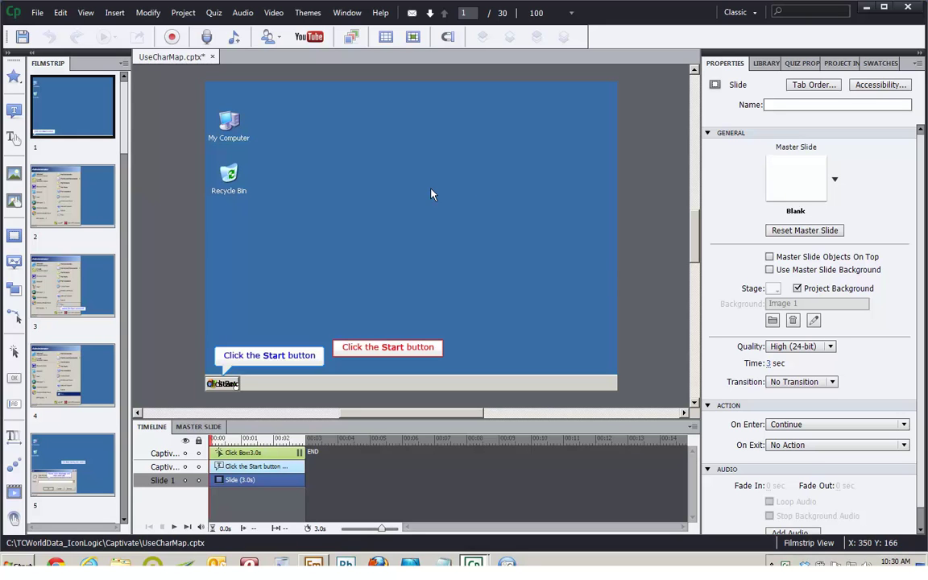
Step: Apply the SpaceBlue skin to the UseCharMap project with the Skin Editor
{"action": "left_click", "coordinate": [190, 14]}
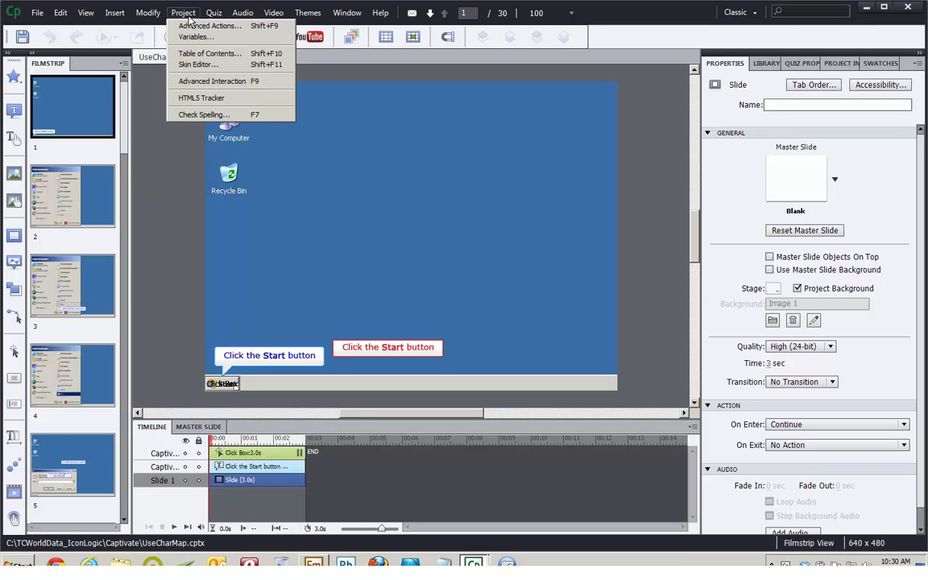
{"action": "left_click", "coordinate": [199, 64]}
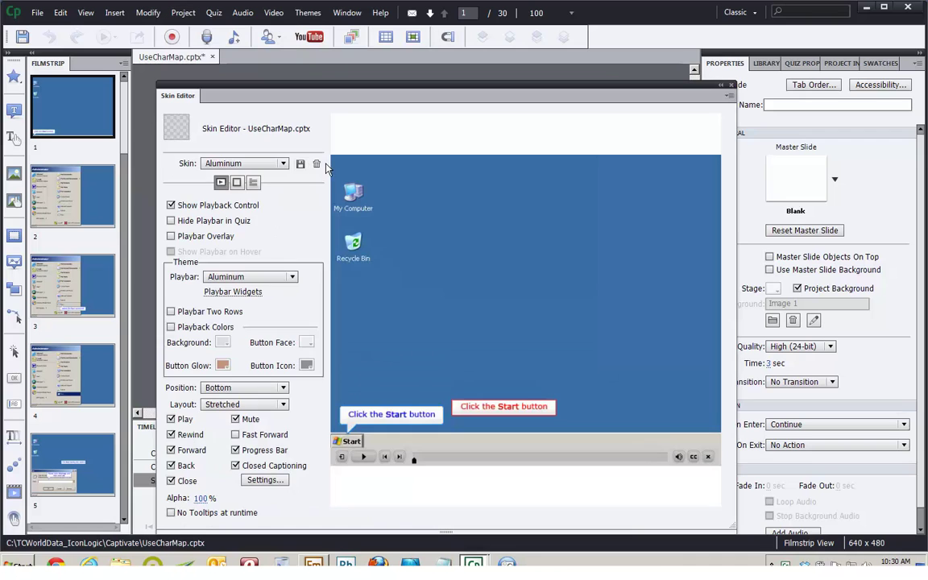
{"action": "left_click", "coordinate": [285, 165]}
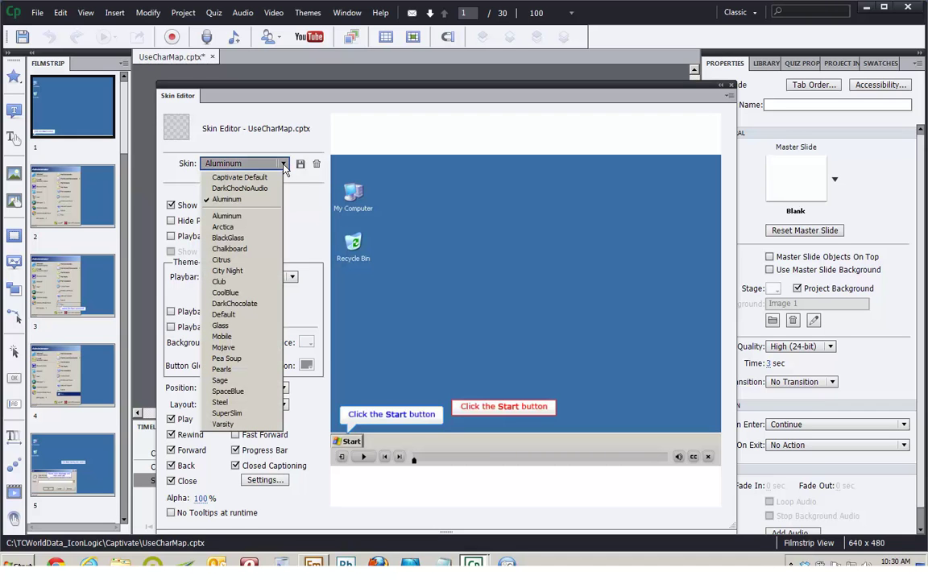
{"action": "left_click", "coordinate": [269, 392]}
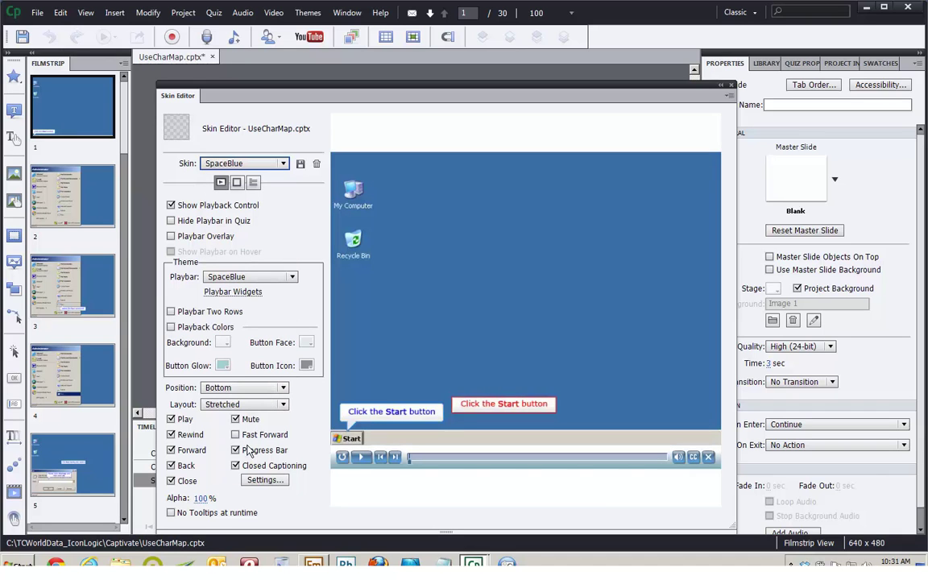
Step: Remove the Closed Captioning, Mute and Close controls from the playbar, and exit Captivate to return to FrameMaker
{"action": "left_click", "coordinate": [236, 466]}
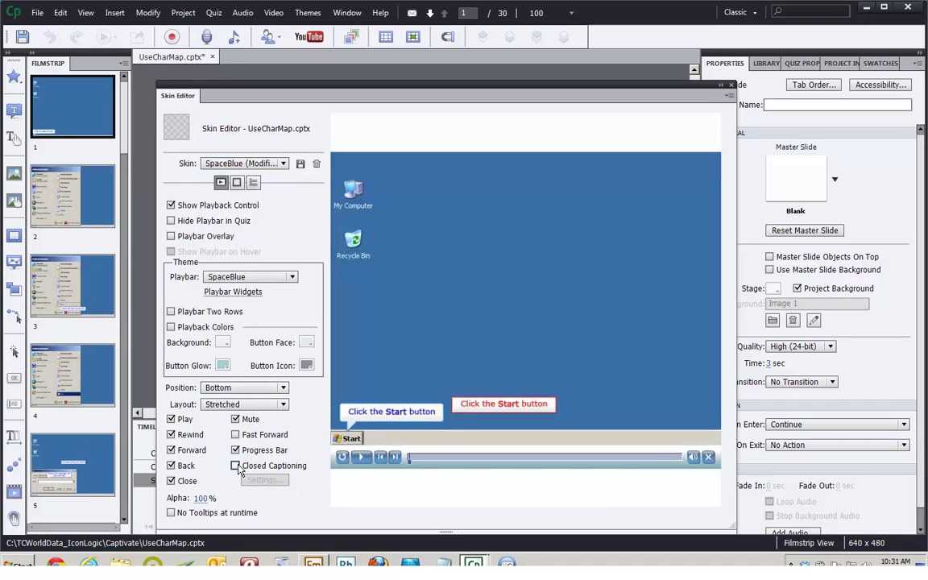
{"action": "left_click", "coordinate": [250, 421]}
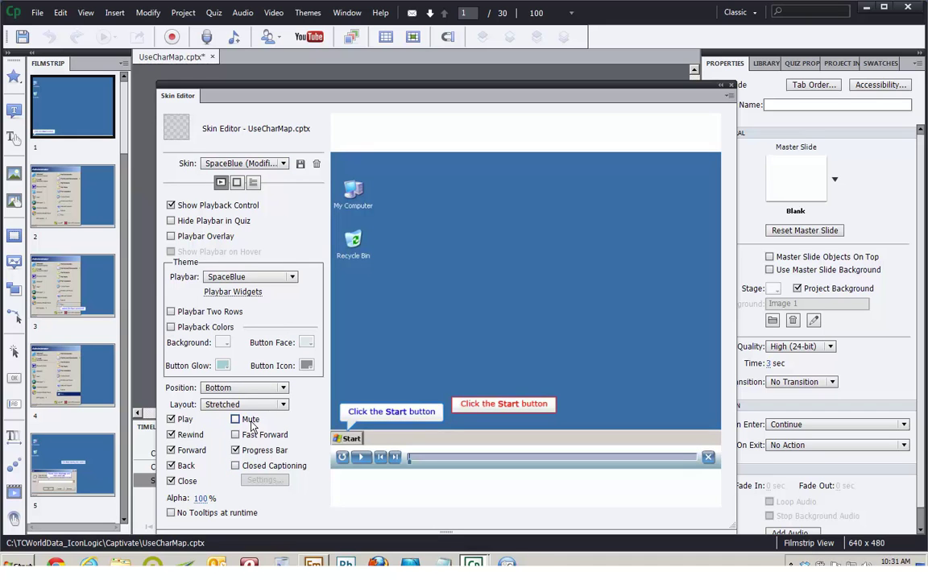
{"action": "left_click", "coordinate": [187, 482]}
{"action": "left_click", "coordinate": [731, 84]}
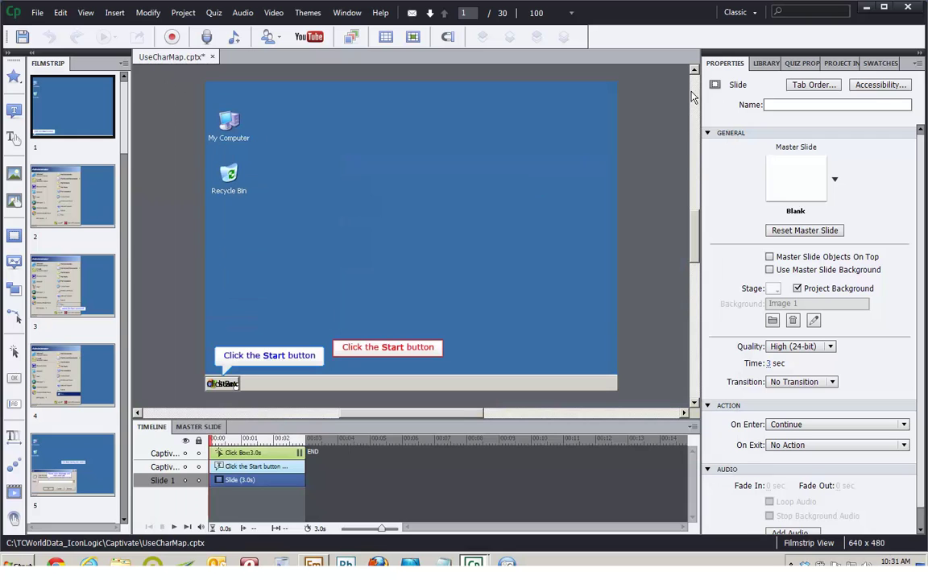
{"action": "left_click", "coordinate": [39, 13]}
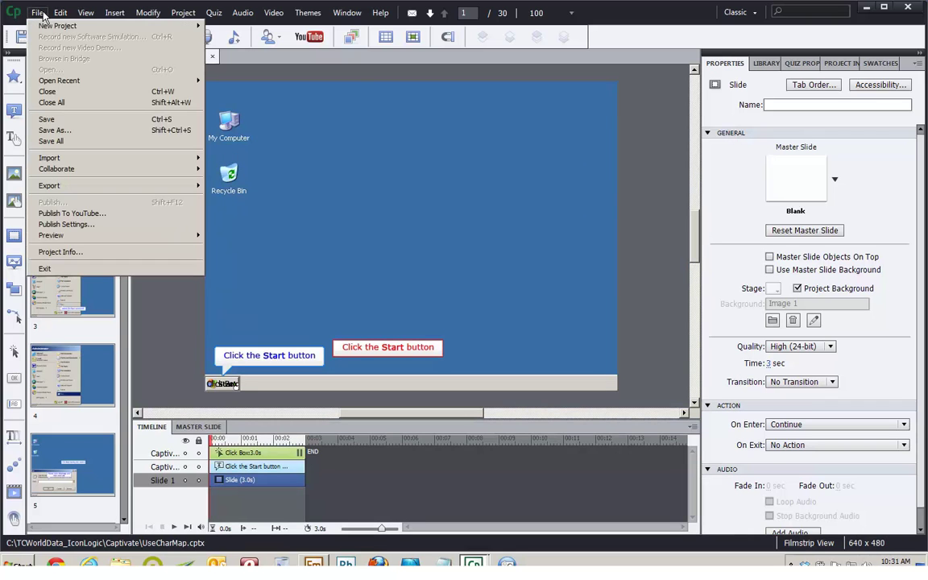
{"action": "left_click", "coordinate": [86, 269]}
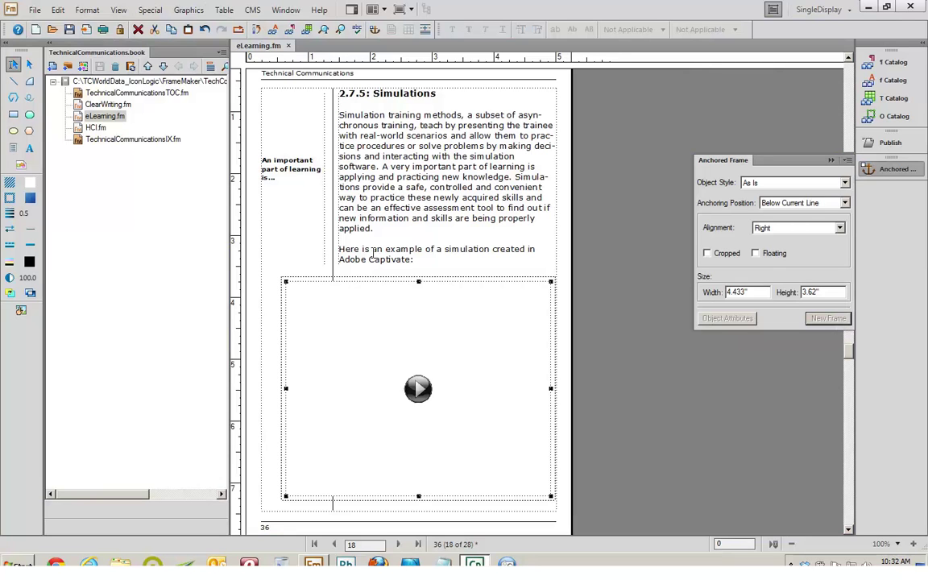
Step: Save the updated document as a PDF again, overwriting eLearning.pdf and keeping the High Quality Print settings
{"action": "left_click", "coordinate": [35, 10]}
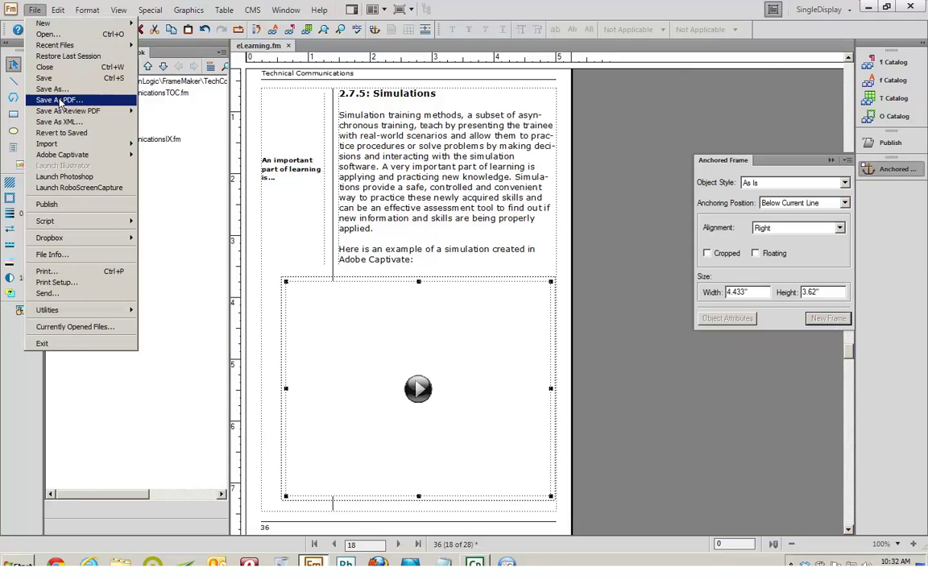
{"action": "left_click", "coordinate": [52, 88]}
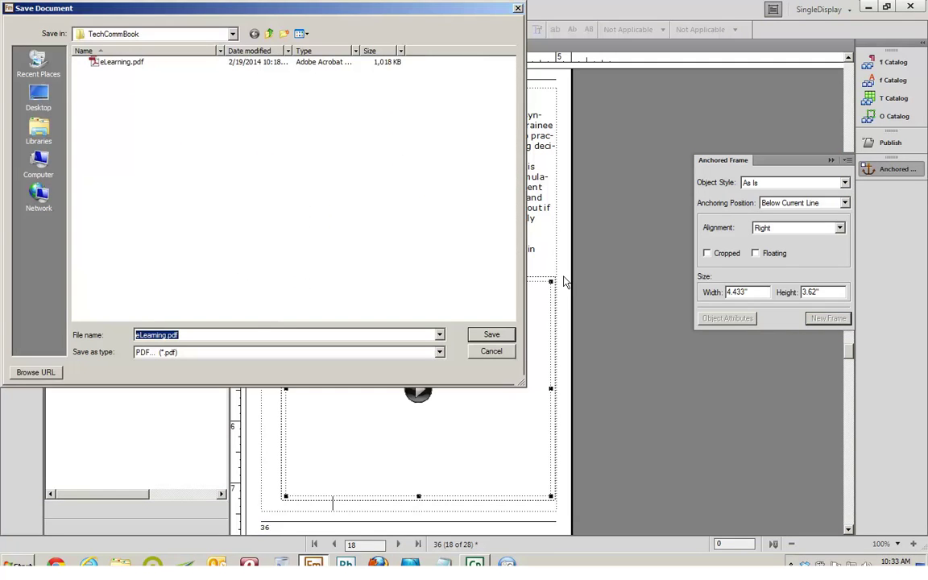
{"action": "left_click_drag", "start_coordinate": [438, 22], "coordinate": [560, 119]}
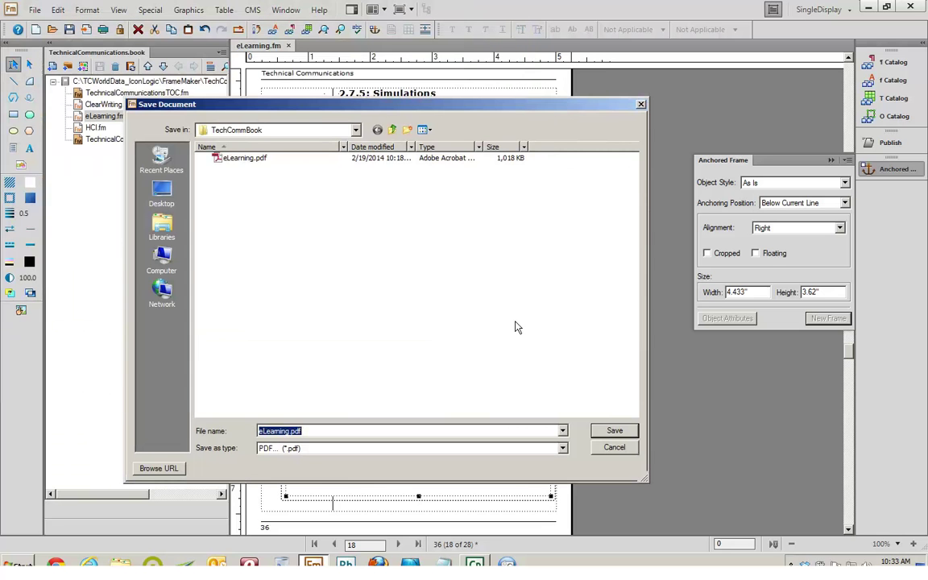
{"action": "left_click", "coordinate": [615, 431]}
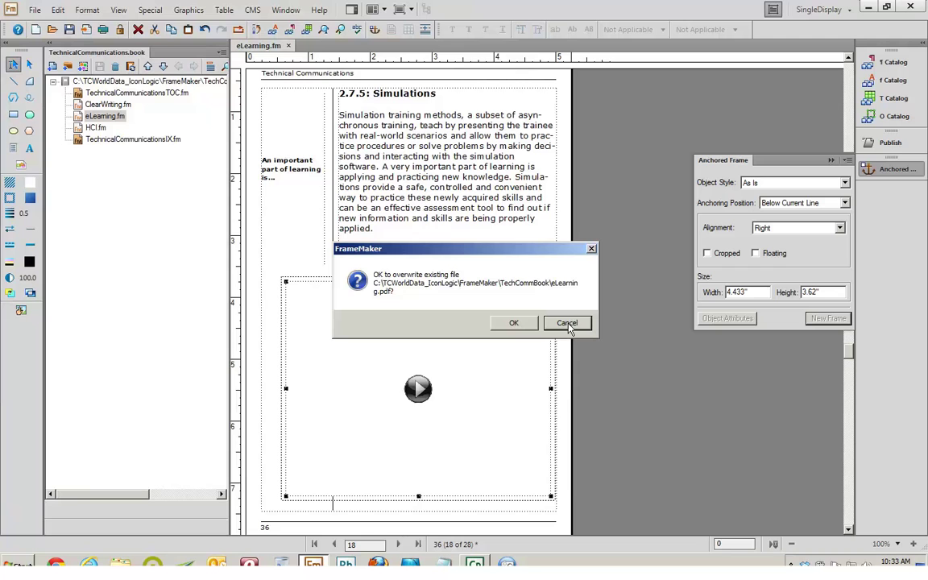
{"action": "left_click", "coordinate": [517, 323]}
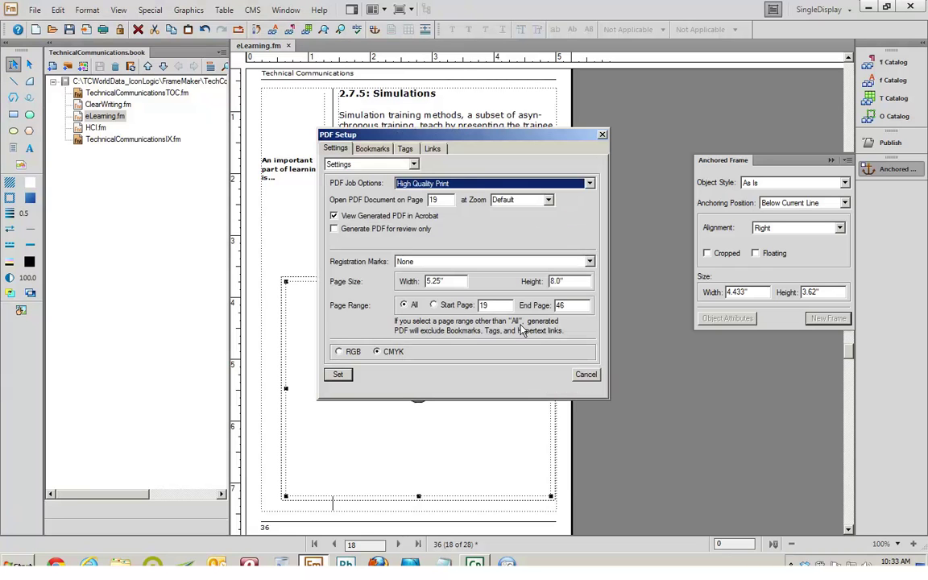
{"action": "left_click", "coordinate": [338, 376]}
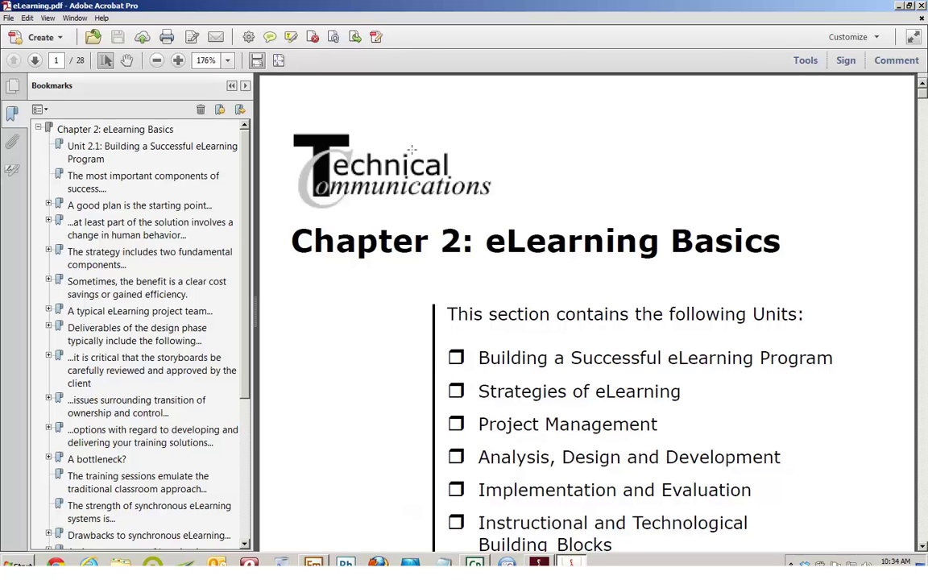
Step: Hide the bookmarks in the regenerated PDF, set the zoom to 100%, and go to page 18
{"action": "left_click", "coordinate": [231, 87]}
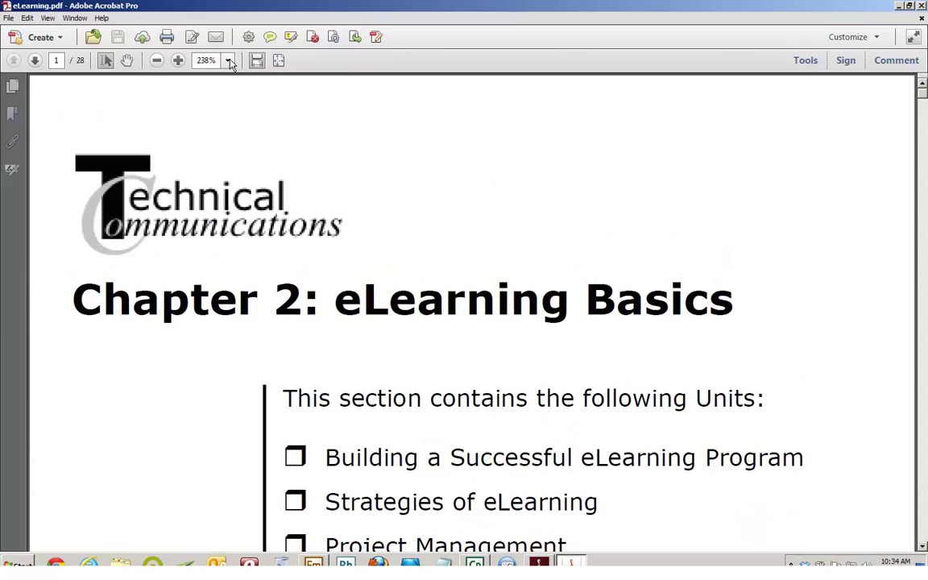
{"action": "left_click", "coordinate": [228, 62]}
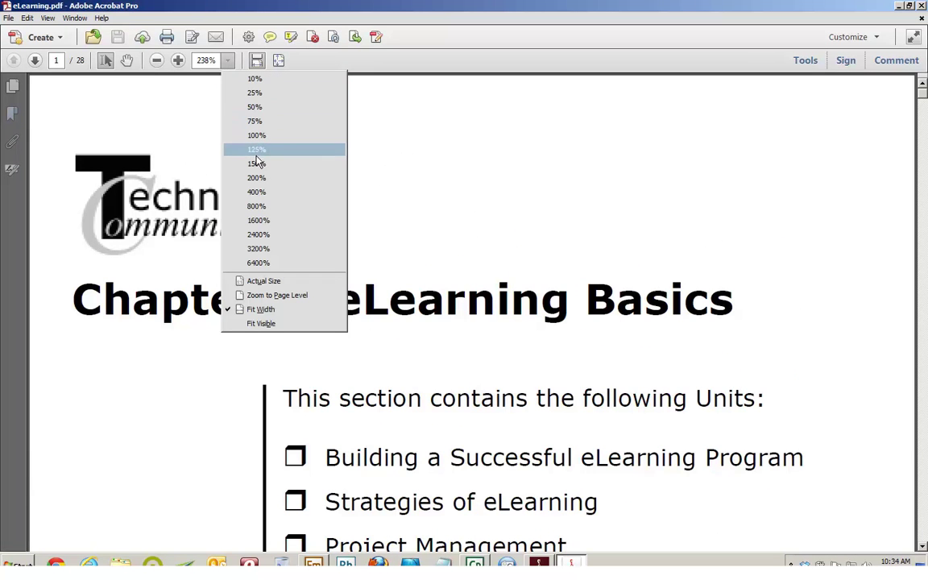
{"action": "left_click", "coordinate": [255, 135]}
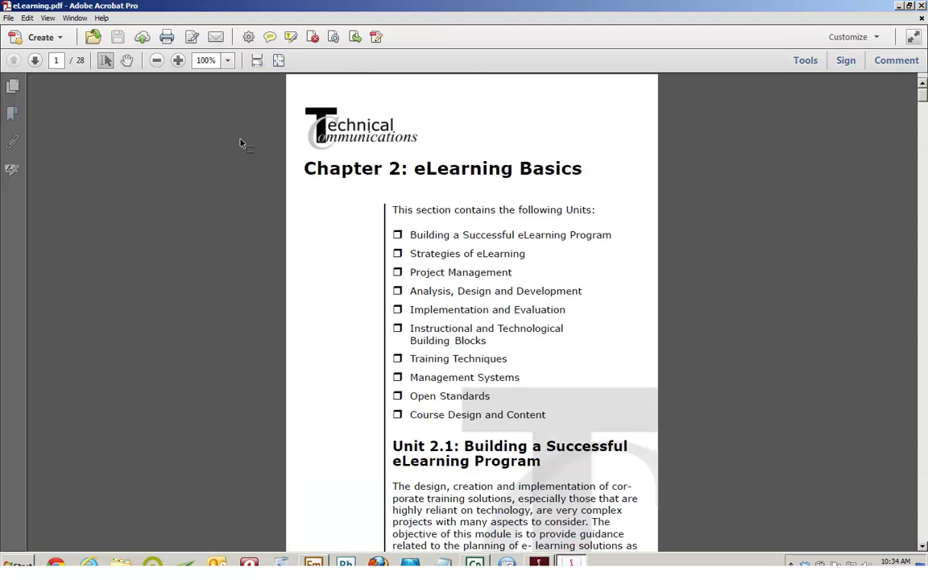
{"action": "left_click", "coordinate": [59, 60]}
{"action": "type", "text": "8"}
{"action": "key", "text": "Return"}
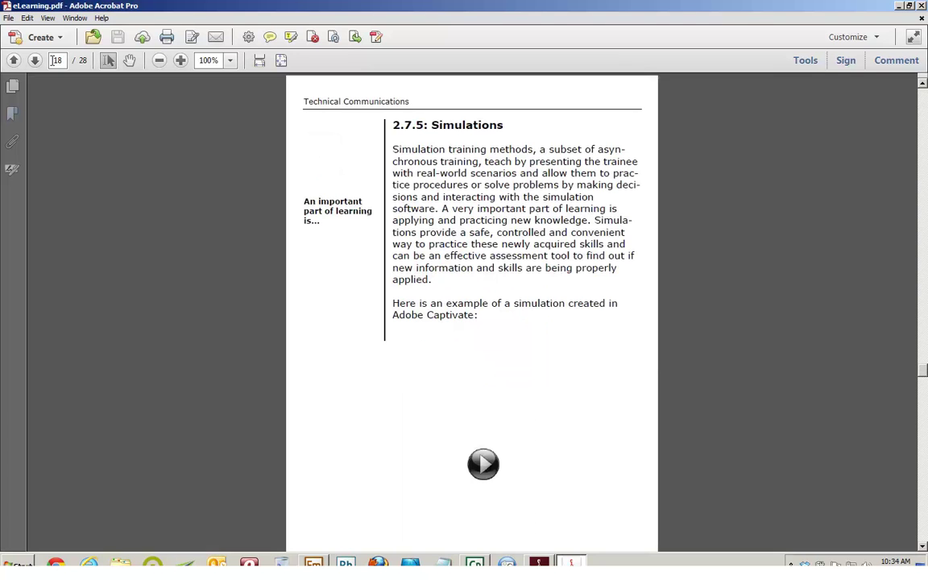
Step: Play the updated simulation in section 2.7.5 and try the play/pause control on its restyled playbar
{"action": "left_click", "coordinate": [481, 464]}
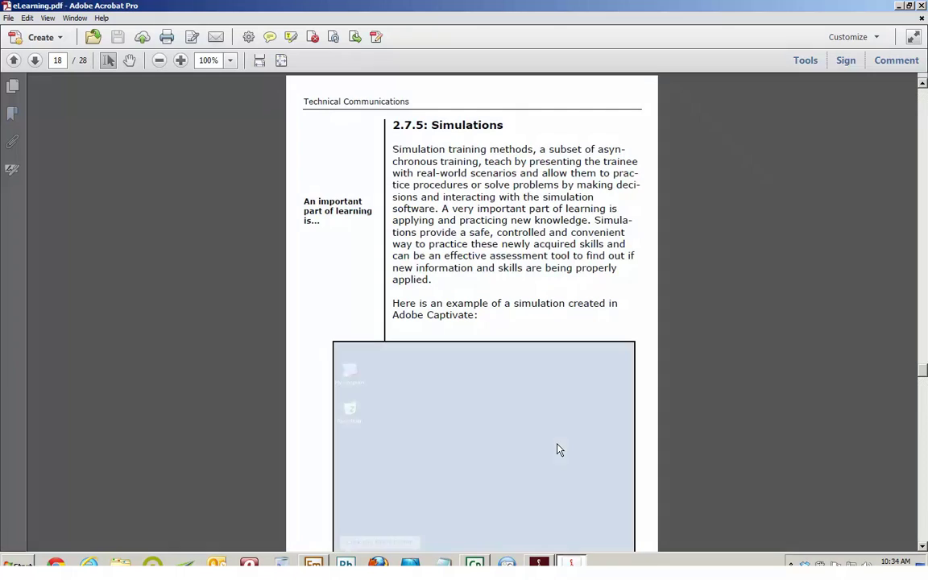
{"action": "scroll", "coordinate": [924, 375], "scroll_direction": "down", "scroll_amount": 2}
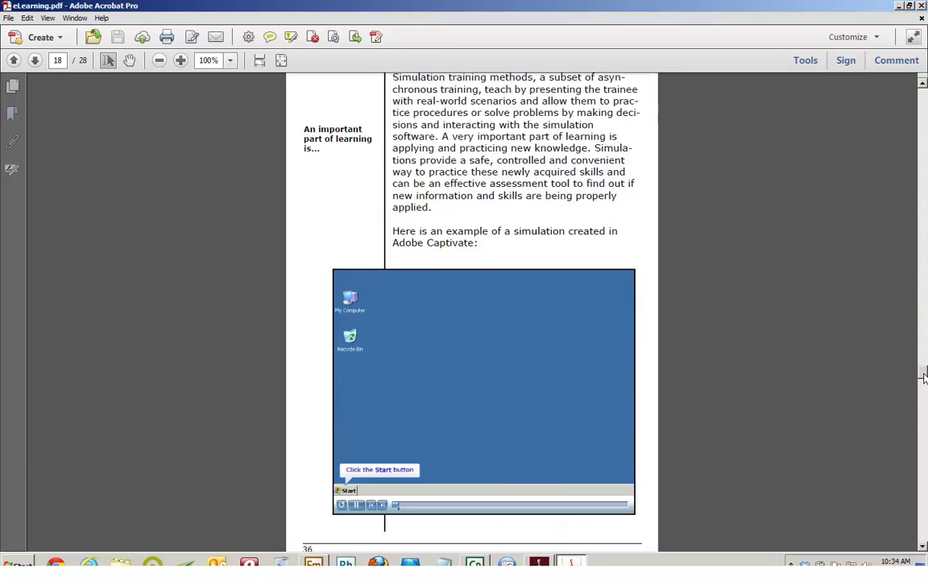
{"action": "scroll", "coordinate": [925, 375], "scroll_direction": "down", "scroll_amount": 3}
{"action": "left_click", "coordinate": [357, 414]}
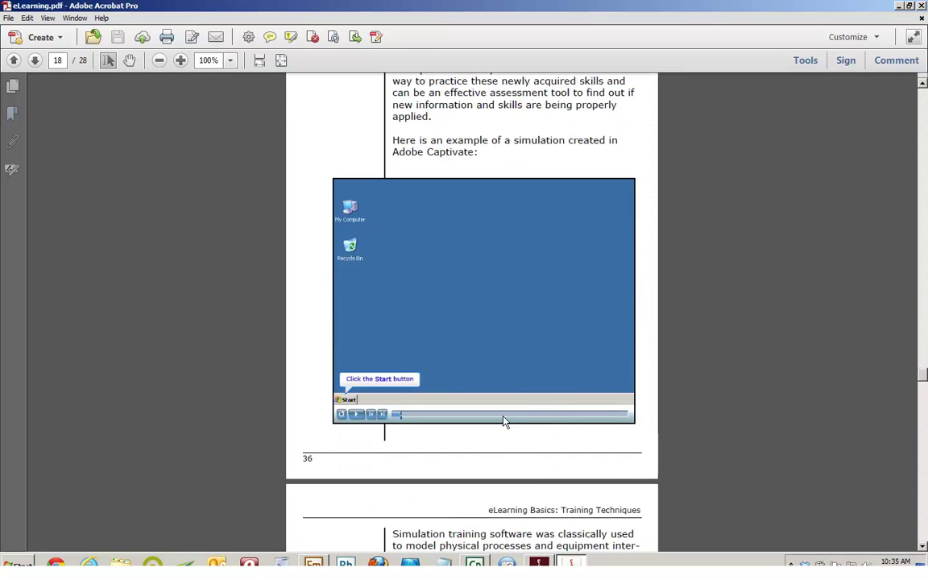